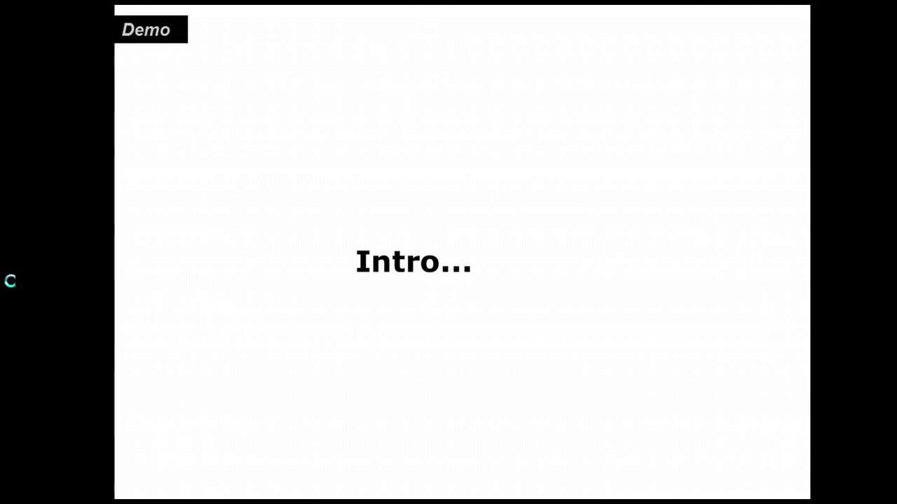
Exit the Ladybug + Honeybee intro slide show to the PowerPoint editing view.
{"action": "key", "text": "Escape"}
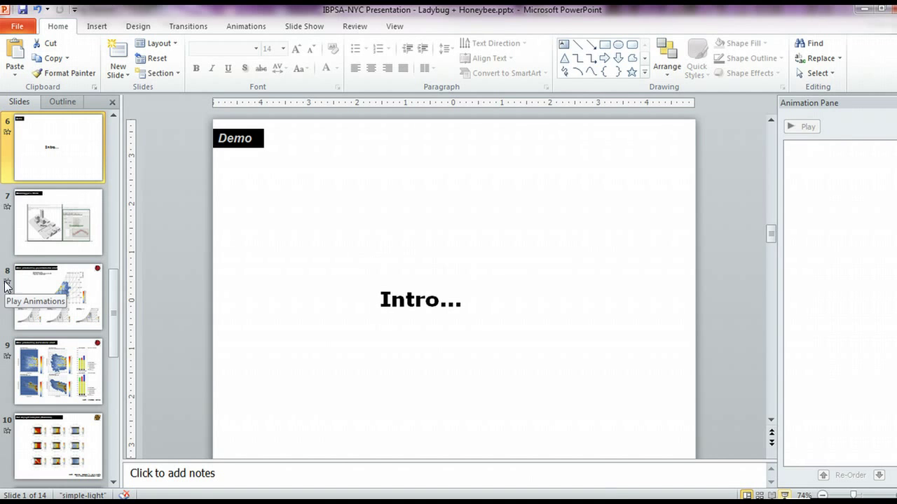
{"action": "left_click", "coordinate": [863, 8]}
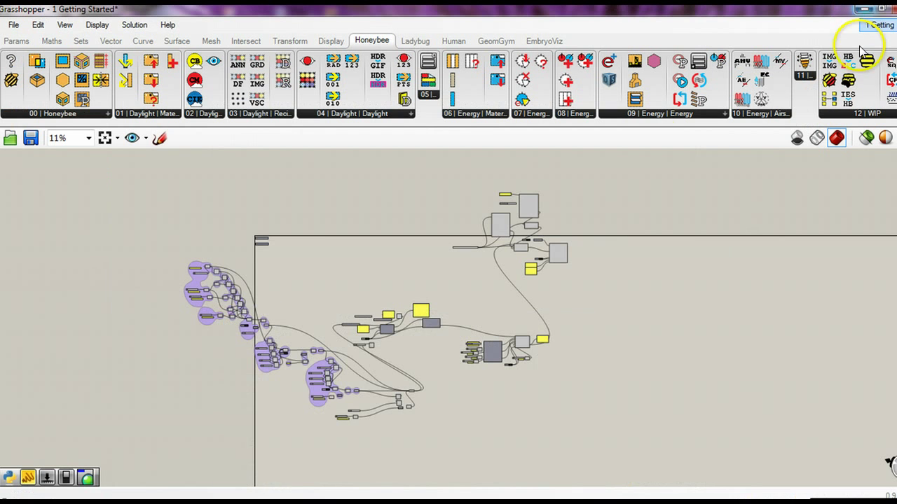
{"action": "mouse_move", "coordinate": [351, 14]}
{"action": "left_mouse_down"}
{"action": "mouse_move", "coordinate": [642, 416]}
{"action": "mouse_move", "coordinate": [447, 3]}
{"action": "left_mouse_up"}
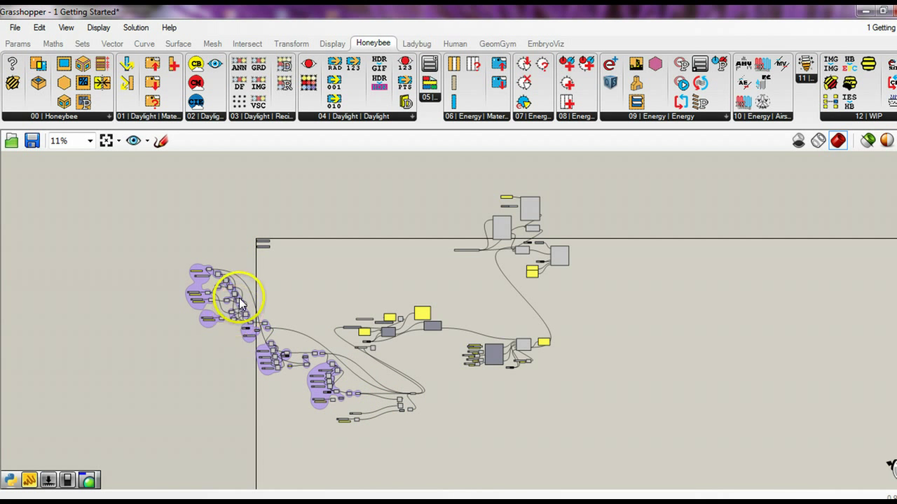
{"action": "left_click_drag", "start_coordinate": [240, 303], "coordinate": [248, 300]}
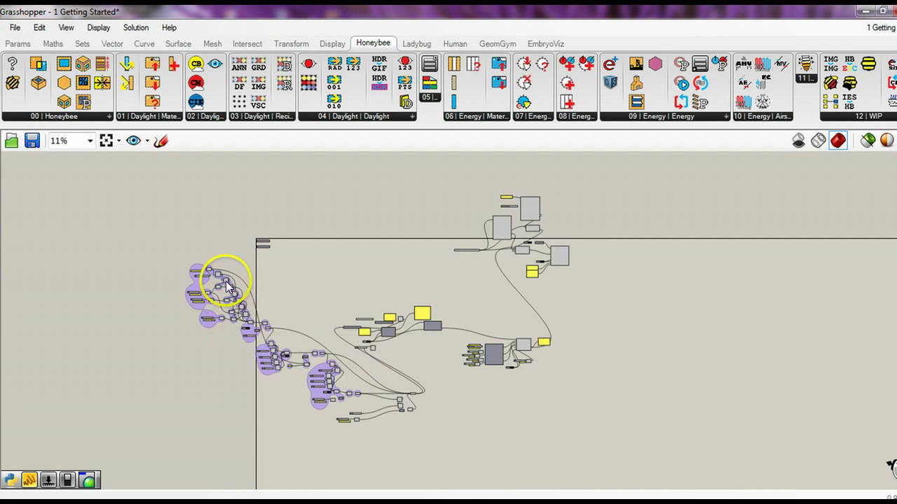
{"action": "scroll", "coordinate": [210, 289], "scroll_direction": "up", "scroll_amount": 3}
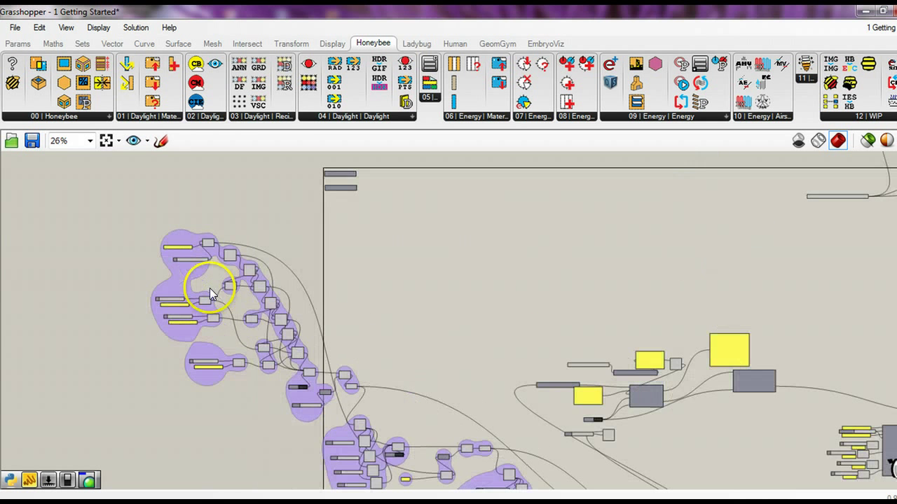
{"action": "scroll", "coordinate": [314, 156], "scroll_direction": "up", "scroll_amount": 3}
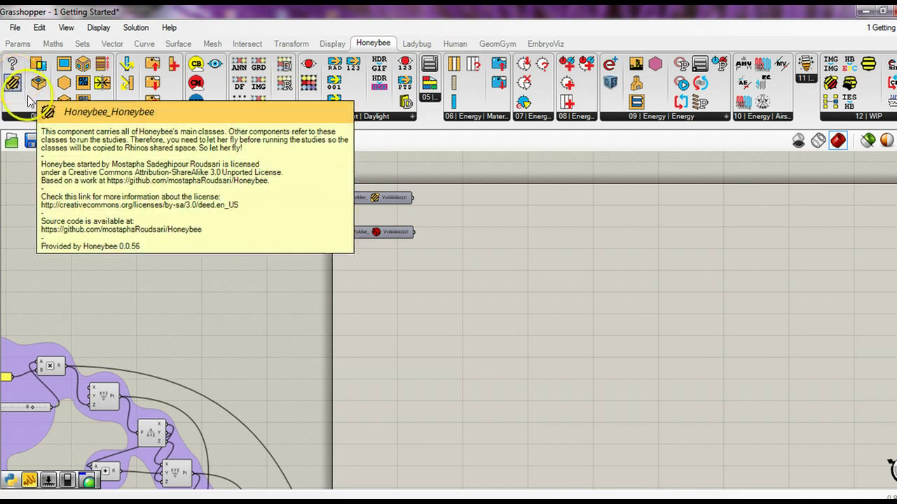
Show the Ladybug tab and frame the bldgPrograms and zoneMasses components on the canvas.
{"action": "left_click", "coordinate": [417, 44]}
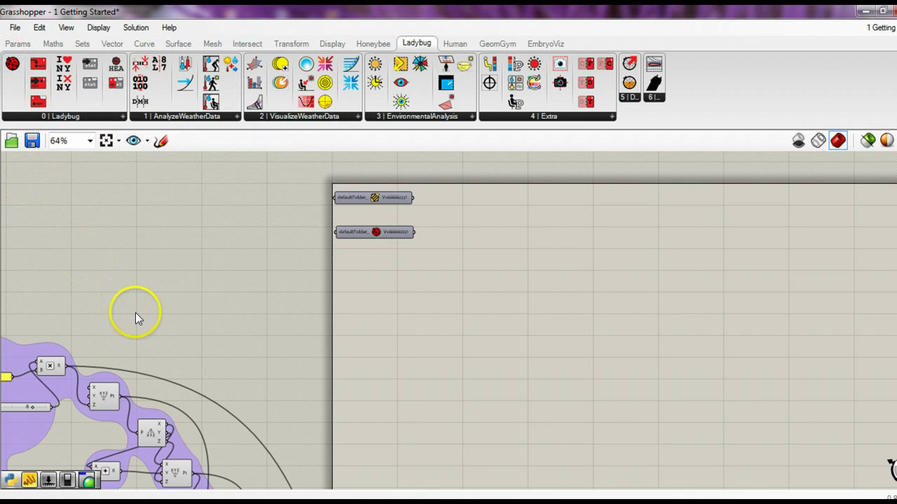
{"action": "scroll", "coordinate": [175, 312], "scroll_direction": "down", "scroll_amount": 5}
{"action": "scroll", "coordinate": [187, 365], "scroll_direction": "down", "scroll_amount": 1}
{"action": "right_click_drag", "start_coordinate": [188, 381], "coordinate": [183, 301]}
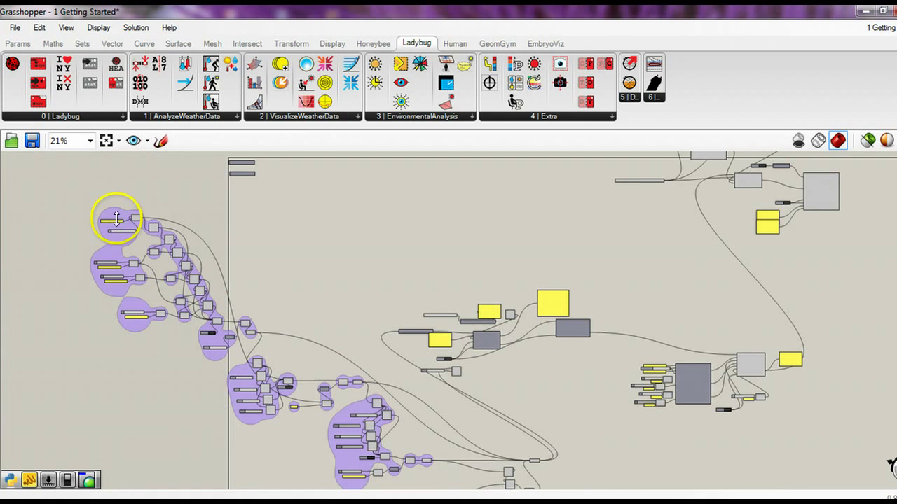
{"action": "mouse_move", "coordinate": [84, 198]}
{"action": "left_mouse_down"}
{"action": "mouse_move", "coordinate": [277, 385]}
{"action": "mouse_move", "coordinate": [406, 489]}
{"action": "mouse_move", "coordinate": [85, 280]}
{"action": "left_mouse_up"}
{"action": "right_click_drag", "start_coordinate": [377, 319], "coordinate": [319, 300]}
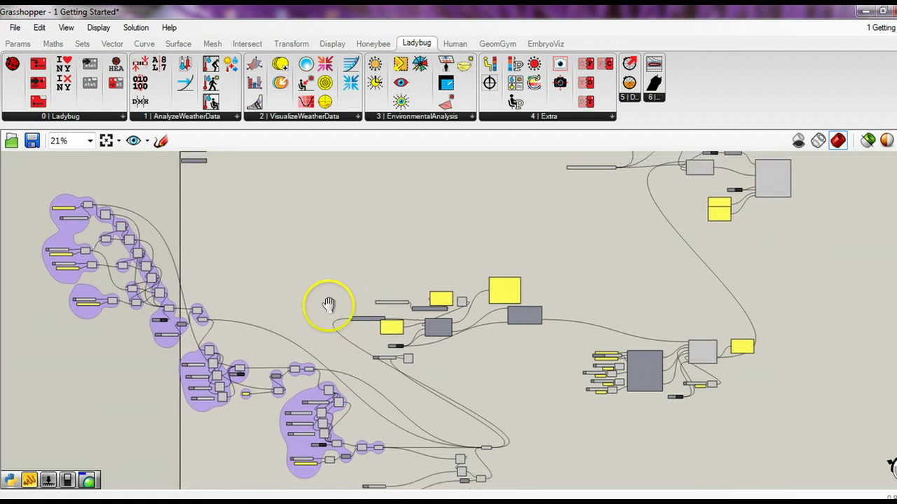
{"action": "scroll", "coordinate": [390, 321], "scroll_direction": "up", "scroll_amount": 5}
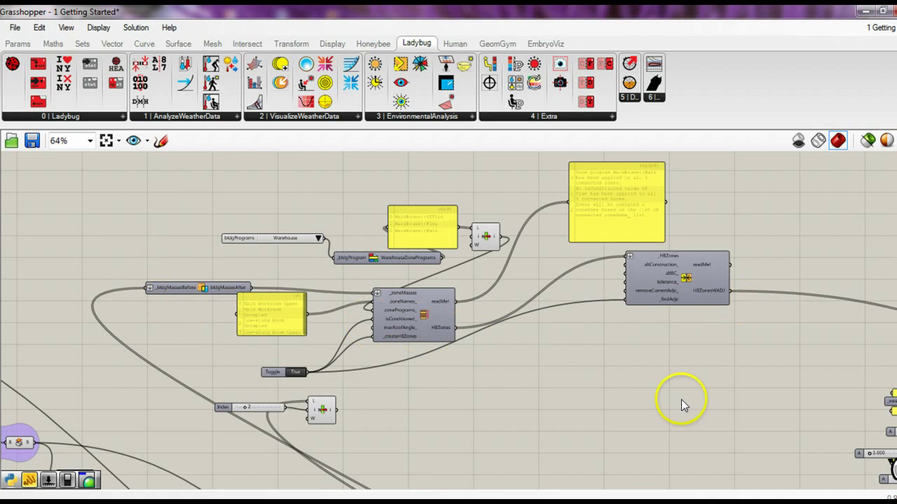
Switch to the Honeybee tab and frame the building mass and zone components.
{"action": "right_click_drag", "start_coordinate": [682, 407], "coordinate": [236, 316]}
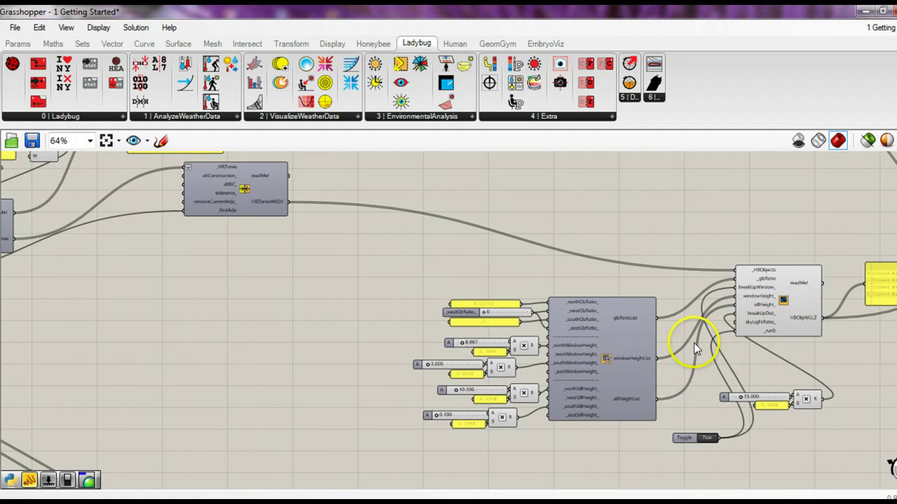
{"action": "left_click", "coordinate": [385, 46]}
{"action": "right_click_drag", "start_coordinate": [157, 270], "coordinate": [498, 330]}
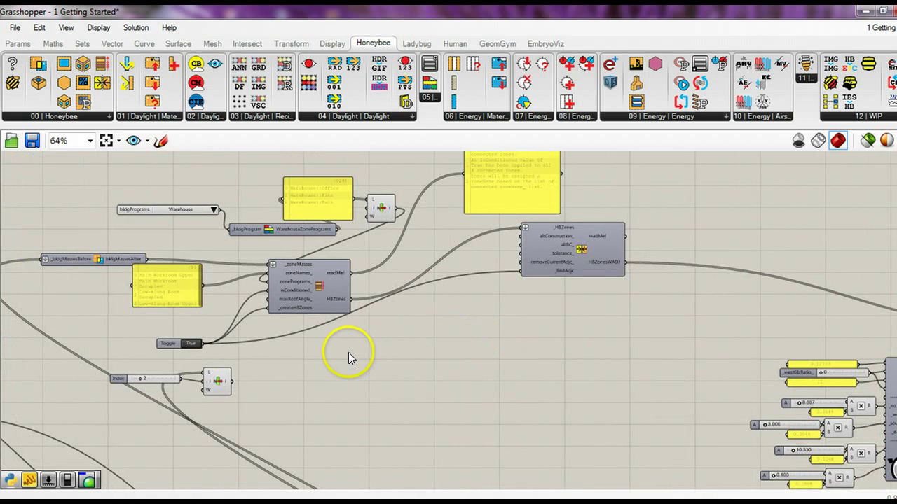
{"action": "right_click_drag", "start_coordinate": [358, 351], "coordinate": [365, 358]}
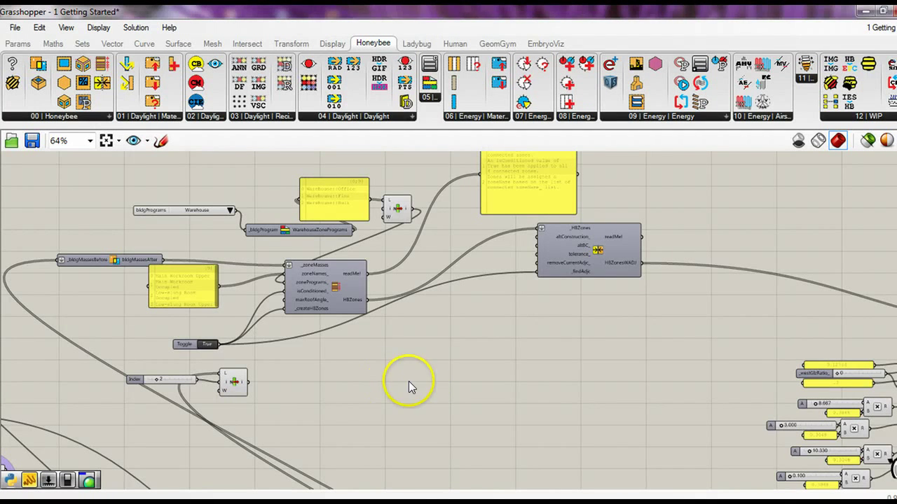
Pan past HBZones and HBObjects to the glazing parameters and simulation components.
{"action": "right_click_drag", "start_coordinate": [524, 367], "coordinate": [420, 366]}
{"action": "right_click_drag", "start_coordinate": [588, 371], "coordinate": [400, 350]}
{"action": "right_click_drag", "start_coordinate": [616, 382], "coordinate": [547, 367]}
{"action": "mouse_move", "coordinate": [656, 322]}
{"action": "right_mouse_down"}
{"action": "mouse_move", "coordinate": [551, 329]}
{"action": "mouse_move", "coordinate": [481, 350]}
{"action": "right_mouse_up"}
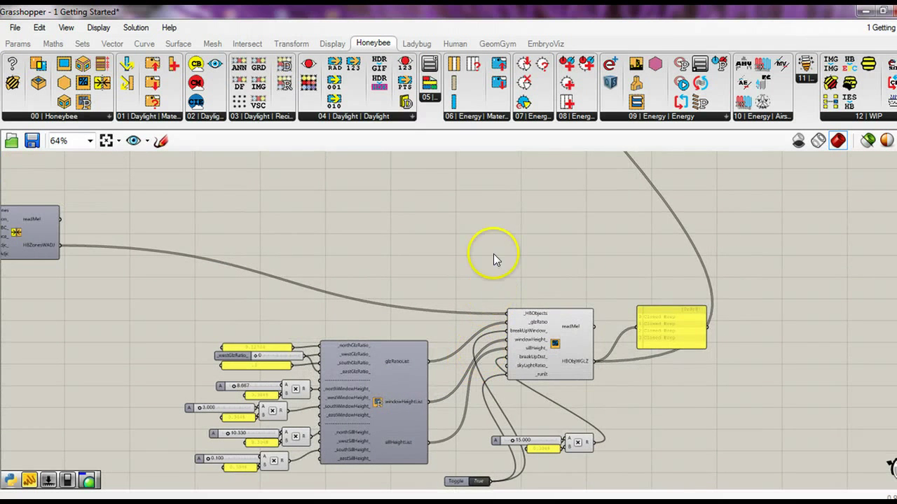
{"action": "right_click_drag", "start_coordinate": [495, 217], "coordinate": [490, 229]}
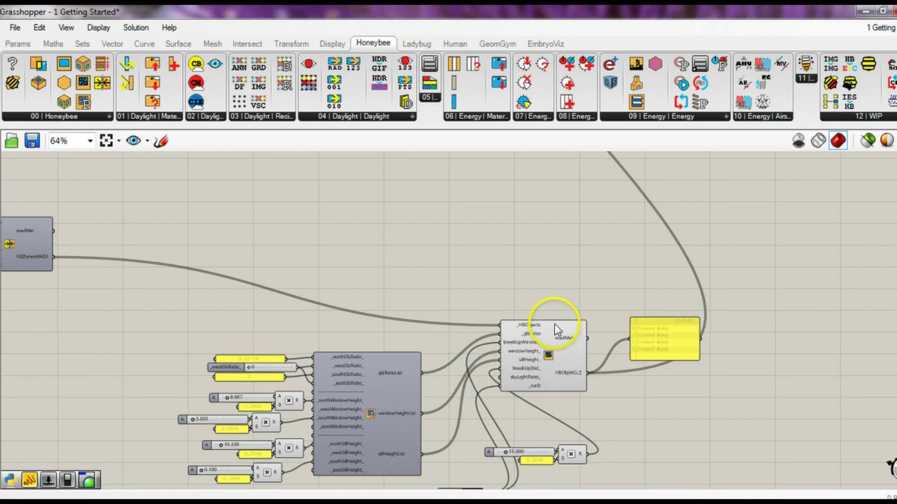
{"action": "right_click_drag", "start_coordinate": [547, 239], "coordinate": [549, 411]}
{"action": "scroll", "coordinate": [490, 290], "scroll_direction": "down", "scroll_amount": 3}
{"action": "mouse_move", "coordinate": [490, 290]}
{"action": "right_mouse_down"}
{"action": "mouse_move", "coordinate": [466, 370]}
{"action": "mouse_move", "coordinate": [471, 307]}
{"action": "mouse_move", "coordinate": [449, 390]}
{"action": "right_mouse_up"}
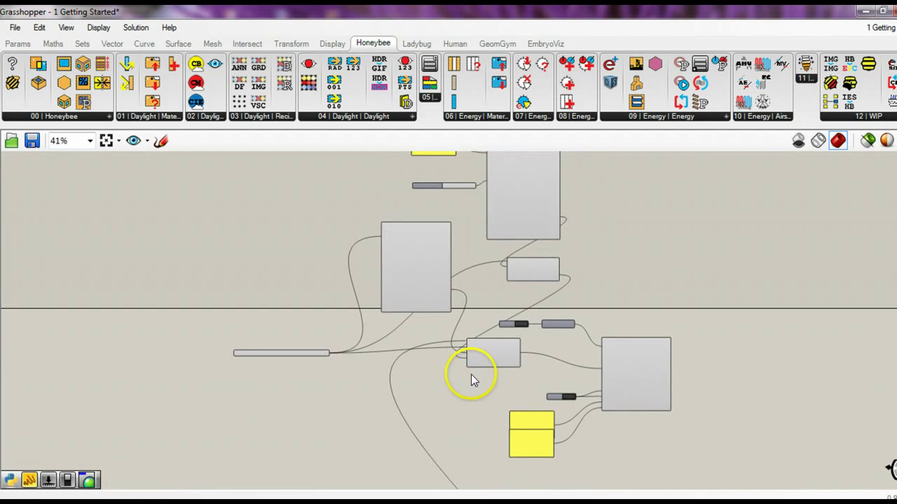
{"action": "right_click_drag", "start_coordinate": [516, 380], "coordinate": [475, 401]}
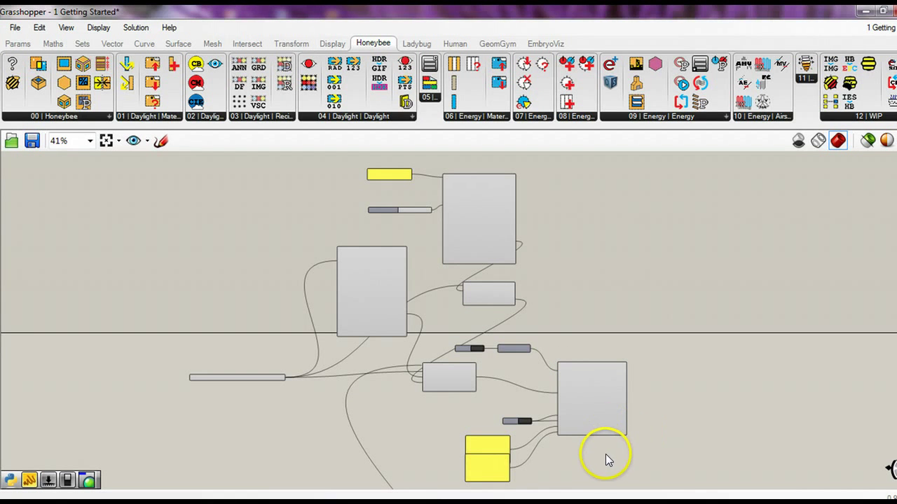
{"action": "scroll", "coordinate": [605, 450], "scroll_direction": "up", "scroll_amount": 5}
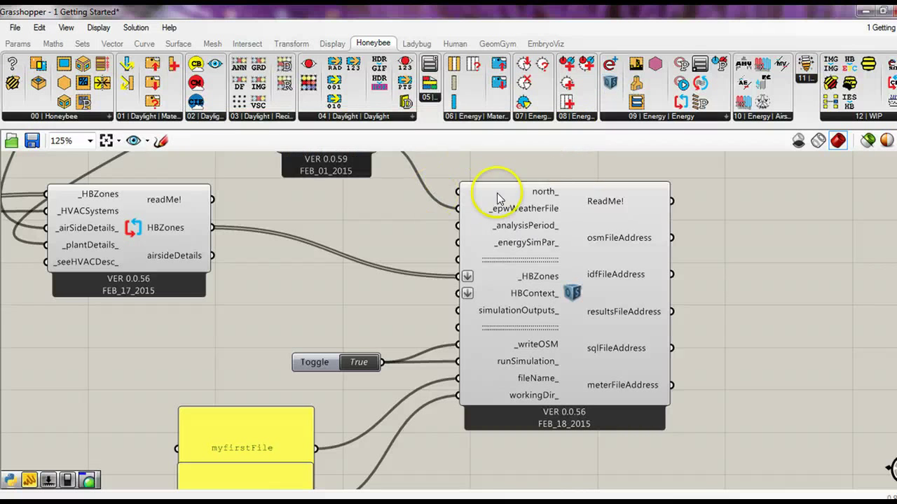
Pan to the epwFile weather reader and show the Ladybug component set.
{"action": "right_click_drag", "start_coordinate": [137, 294], "coordinate": [260, 314]}
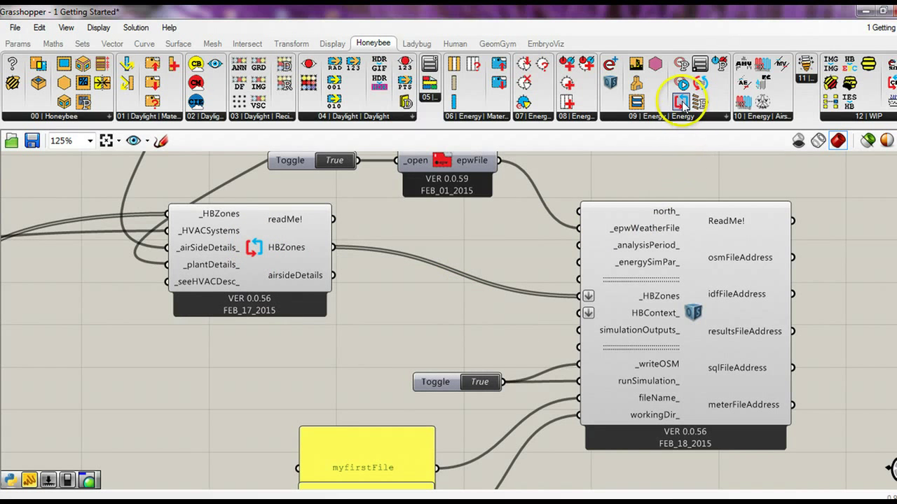
{"action": "right_click_drag", "start_coordinate": [412, 263], "coordinate": [414, 301]}
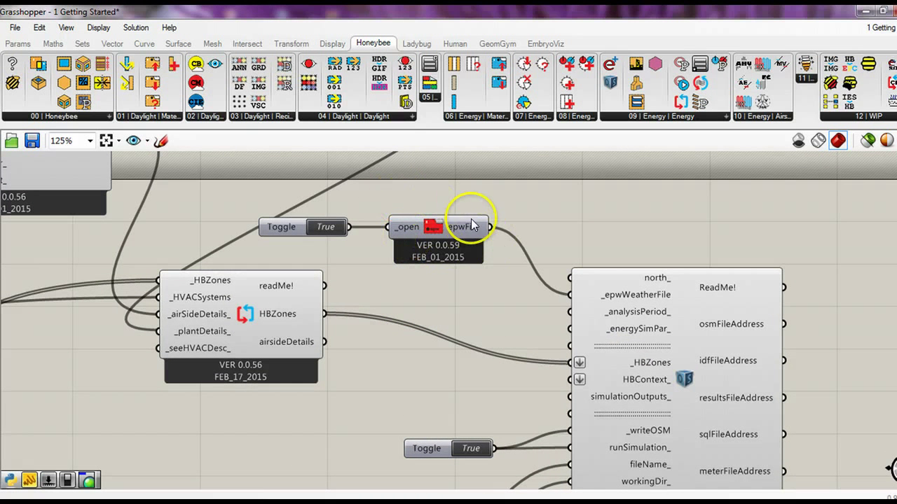
{"action": "left_click", "coordinate": [416, 44]}
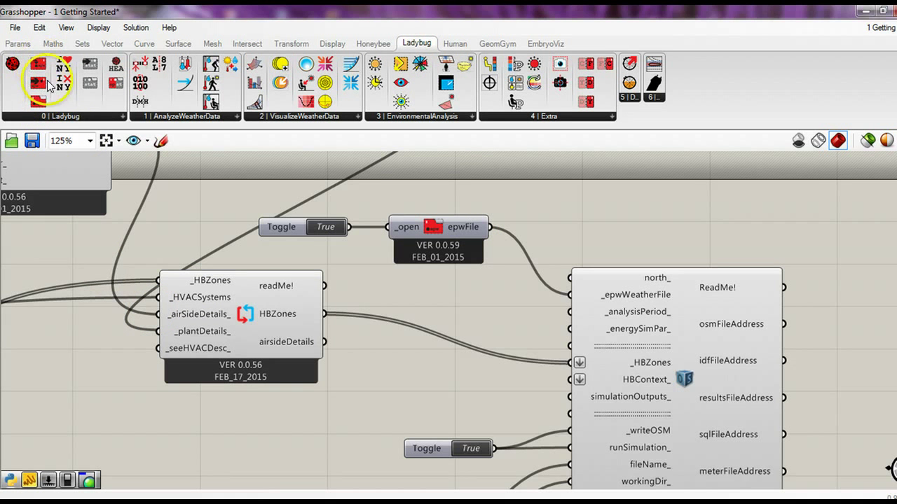
Move plantDetails beside the HVAC component and nudge Air Handler Detail into place.
{"action": "scroll", "coordinate": [287, 262], "scroll_direction": "down", "scroll_amount": 2}
{"action": "scroll", "coordinate": [346, 272], "scroll_direction": "down", "scroll_amount": 1}
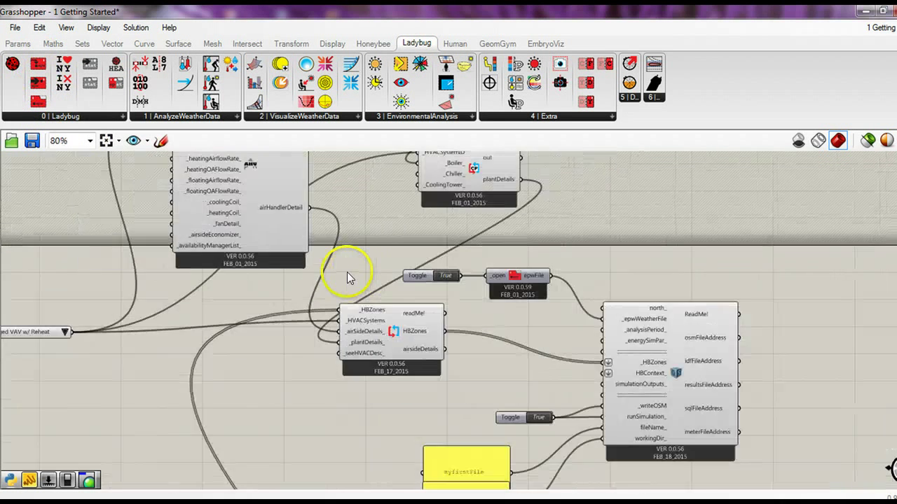
{"action": "scroll", "coordinate": [400, 338], "scroll_direction": "down", "scroll_amount": 1}
{"action": "right_click_drag", "start_coordinate": [397, 330], "coordinate": [386, 386]}
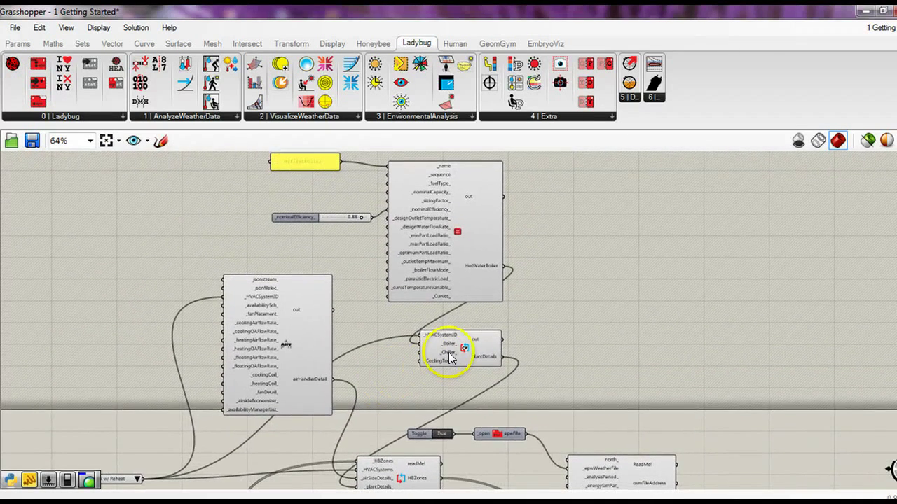
{"action": "left_click_drag", "start_coordinate": [467, 350], "coordinate": [428, 381]}
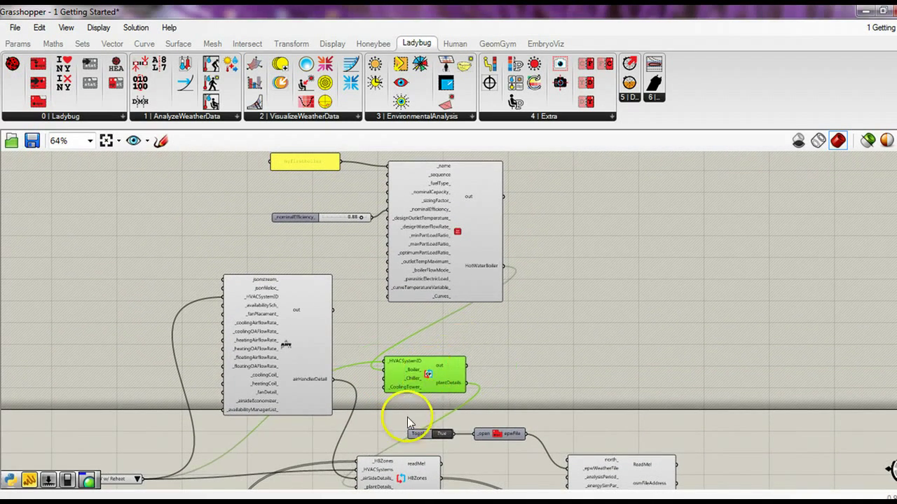
{"action": "right_click_drag", "start_coordinate": [404, 476], "coordinate": [407, 419]}
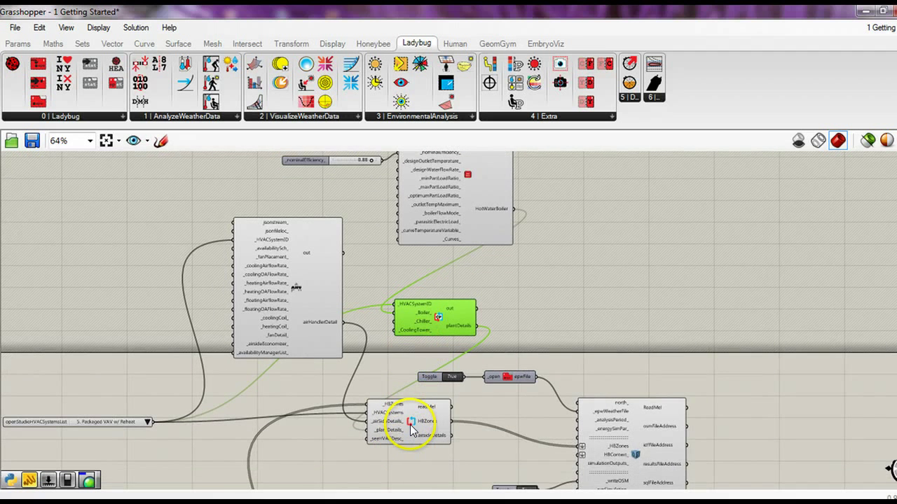
{"action": "scroll", "coordinate": [396, 347], "scroll_direction": "up", "scroll_amount": 1}
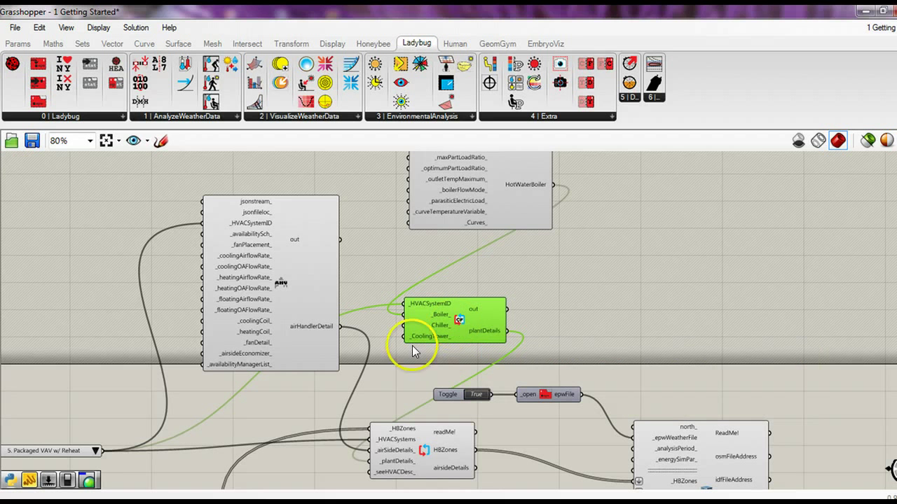
{"action": "left_click_drag", "start_coordinate": [279, 281], "coordinate": [274, 276]}
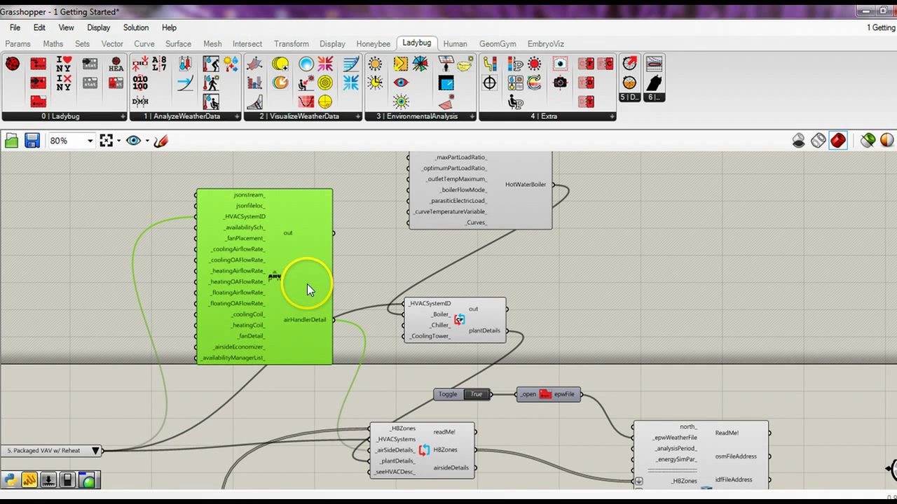
{"action": "right_click_drag", "start_coordinate": [393, 285], "coordinate": [384, 302]}
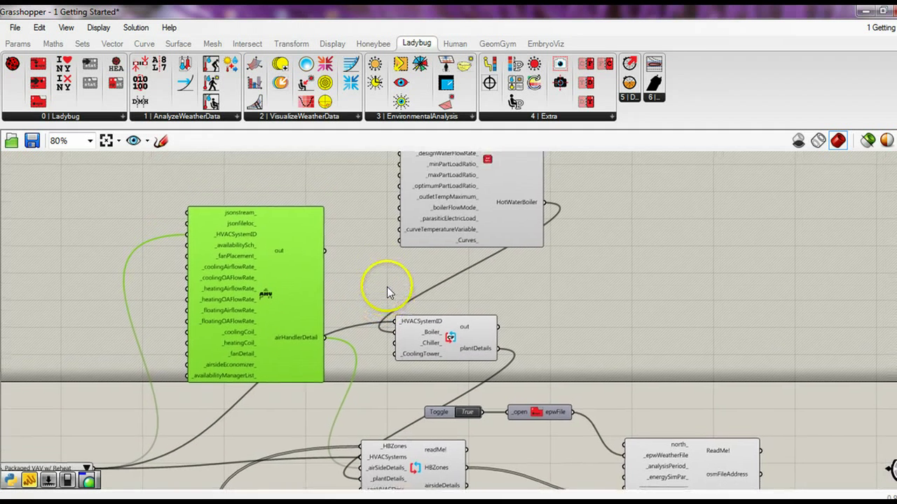
{"action": "left_click", "coordinate": [373, 44]}
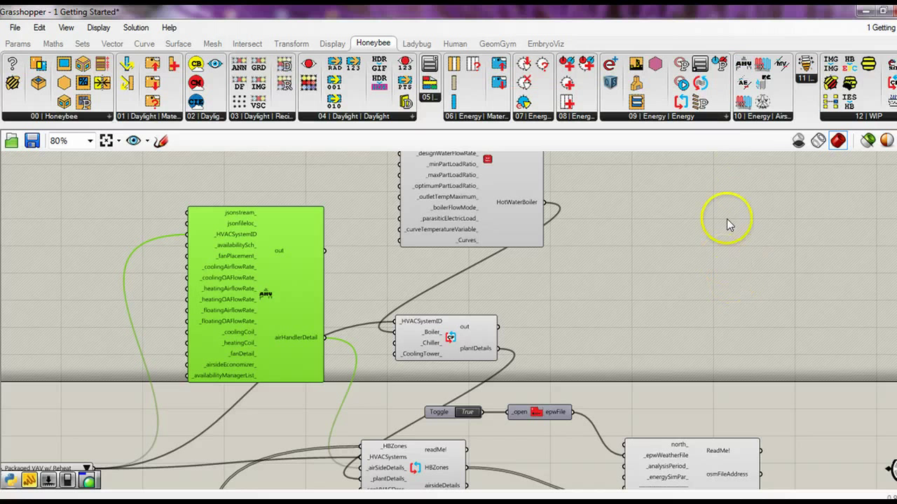
{"action": "left_click", "coordinate": [859, 116]}
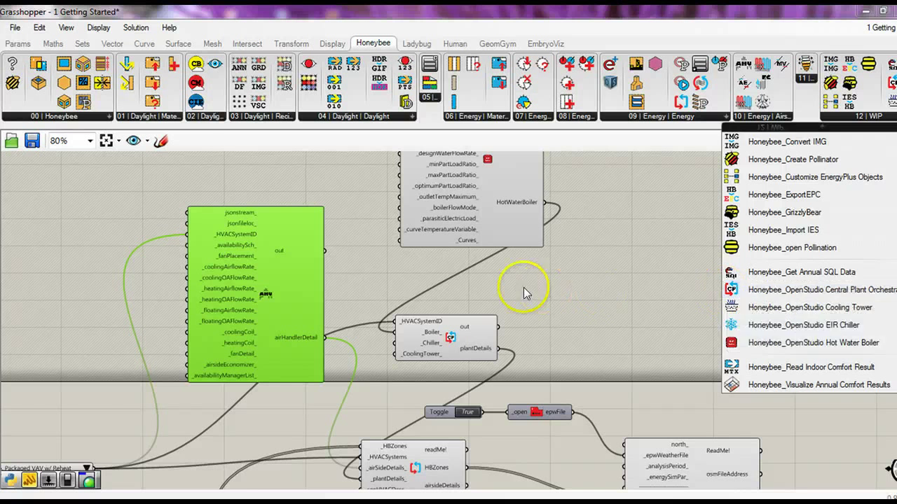
{"action": "left_click", "coordinate": [464, 284]}
{"action": "mouse_move", "coordinate": [351, 300]}
{"action": "right_mouse_down"}
{"action": "mouse_move", "coordinate": [420, 246]}
{"action": "mouse_move", "coordinate": [474, 238]}
{"action": "right_mouse_up"}
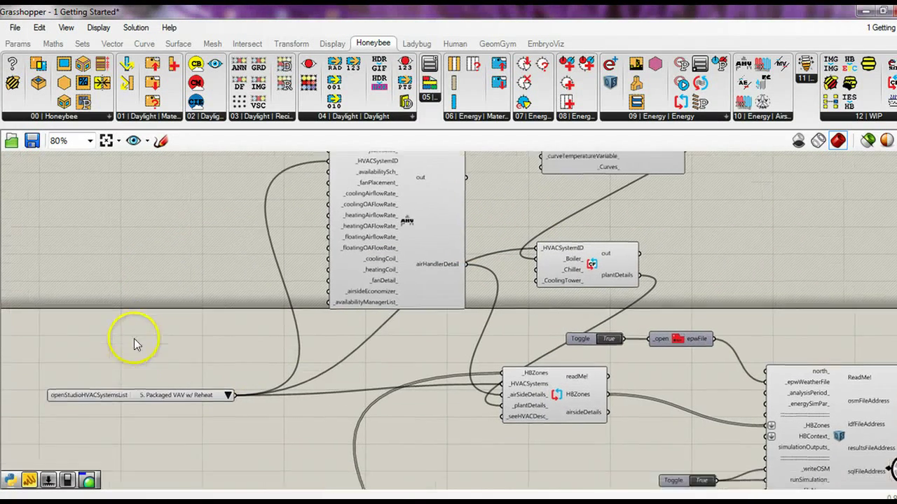
{"action": "left_click", "coordinate": [116, 394]}
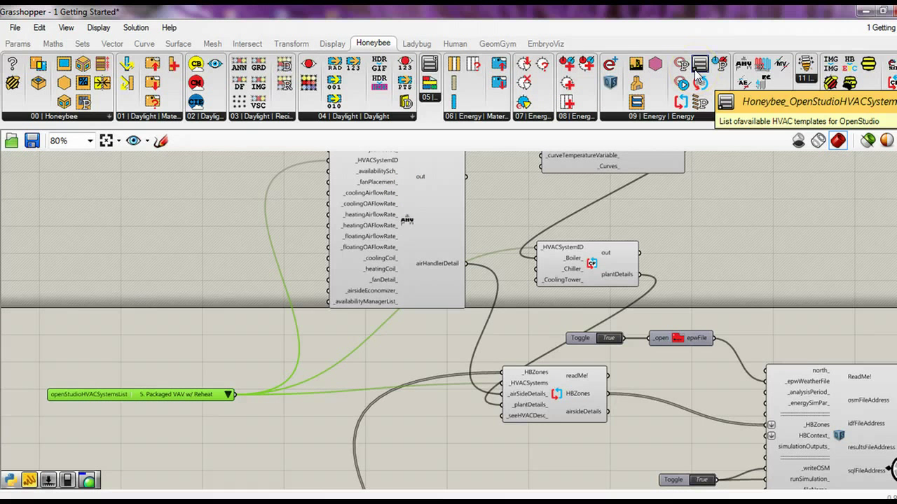
{"action": "left_click", "coordinate": [528, 320]}
{"action": "scroll", "coordinate": [528, 320], "scroll_direction": "down", "scroll_amount": 3}
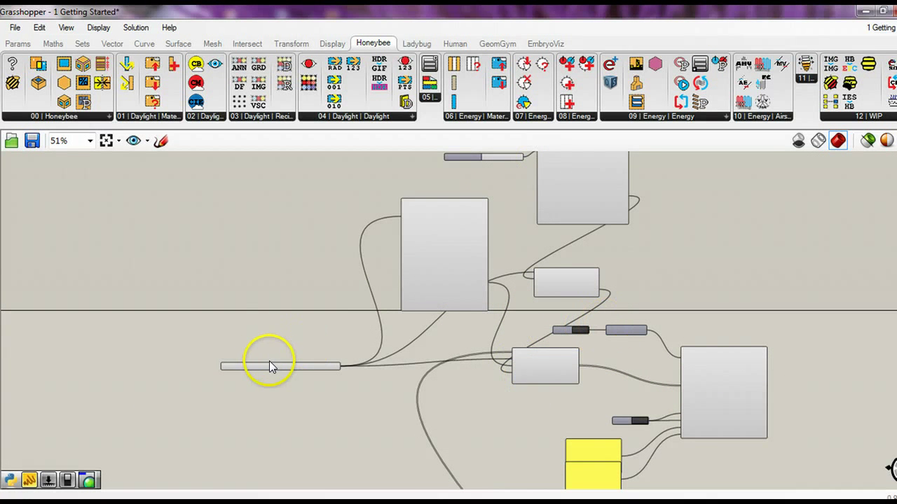
Review the definition, checking the Hot Water Boiler, export component and file panel.
{"action": "right_click_drag", "start_coordinate": [329, 265], "coordinate": [302, 287]}
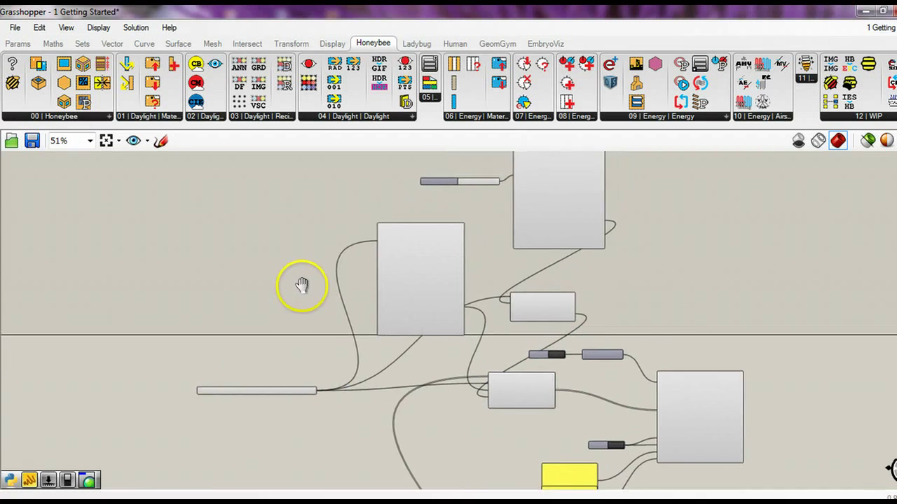
{"action": "mouse_move", "coordinate": [517, 273]}
{"action": "right_mouse_down"}
{"action": "mouse_move", "coordinate": [474, 320]}
{"action": "mouse_move", "coordinate": [450, 241]}
{"action": "mouse_move", "coordinate": [451, 309]}
{"action": "right_mouse_up"}
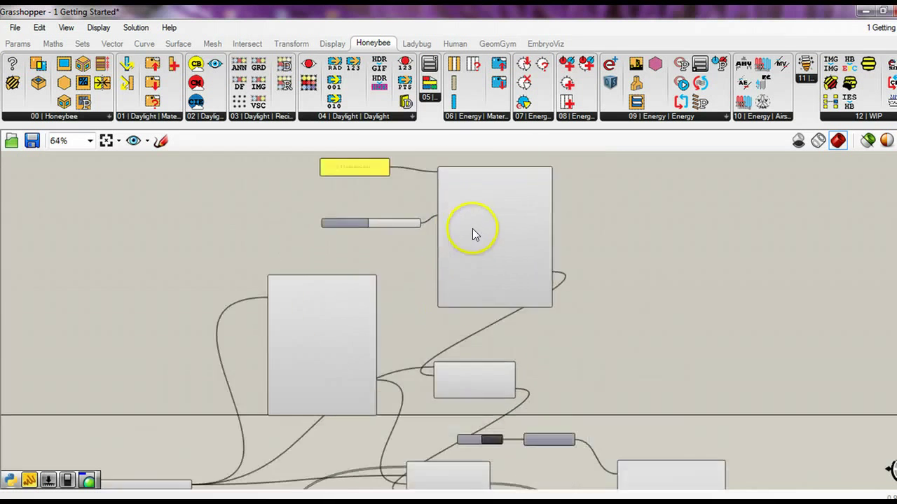
{"action": "left_click", "coordinate": [508, 238]}
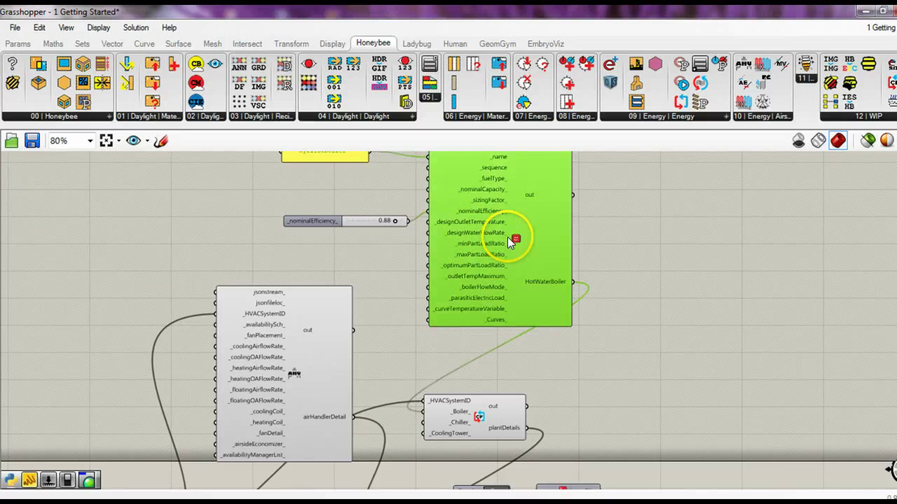
{"action": "left_click", "coordinate": [396, 359]}
{"action": "scroll", "coordinate": [395, 367], "scroll_direction": "down", "scroll_amount": 3}
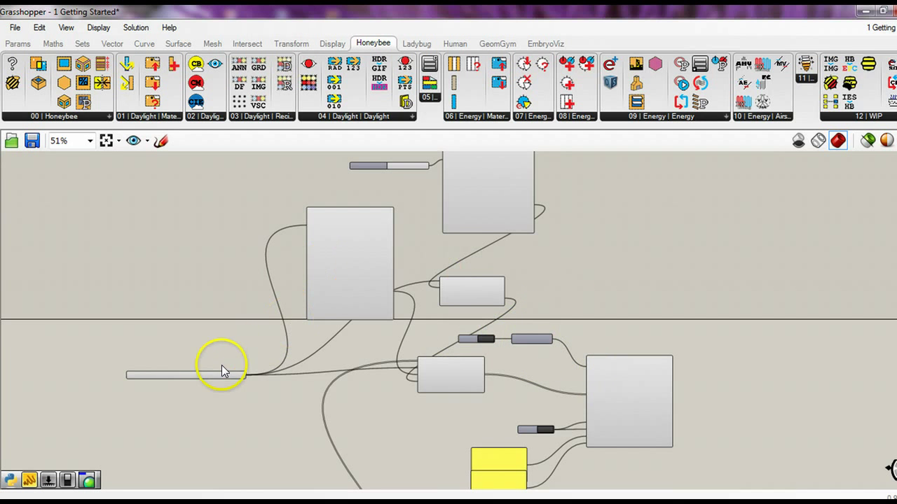
{"action": "right_click_drag", "start_coordinate": [431, 231], "coordinate": [417, 266]}
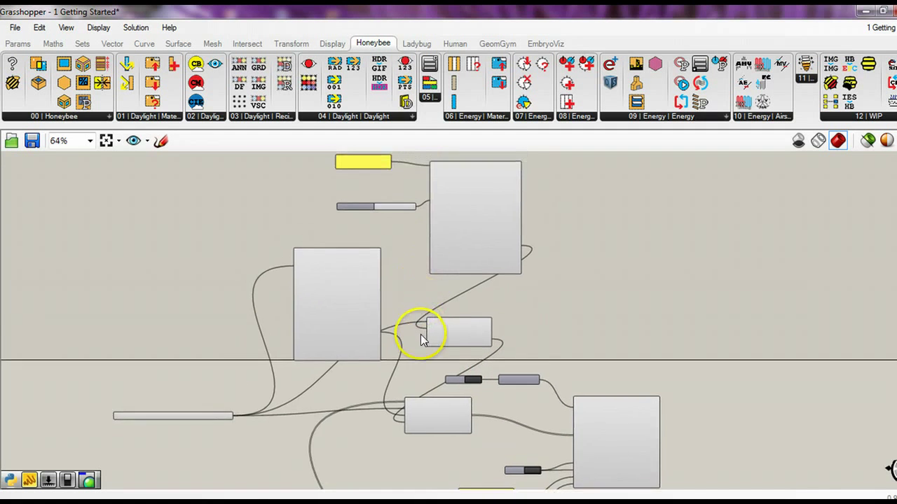
{"action": "scroll", "coordinate": [421, 334], "scroll_direction": "up", "scroll_amount": 2}
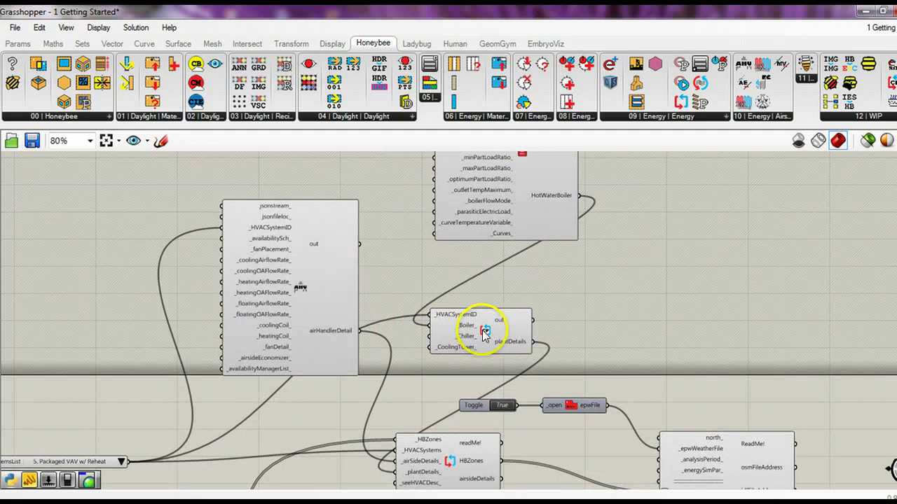
{"action": "right_click_drag", "start_coordinate": [329, 392], "coordinate": [308, 251]}
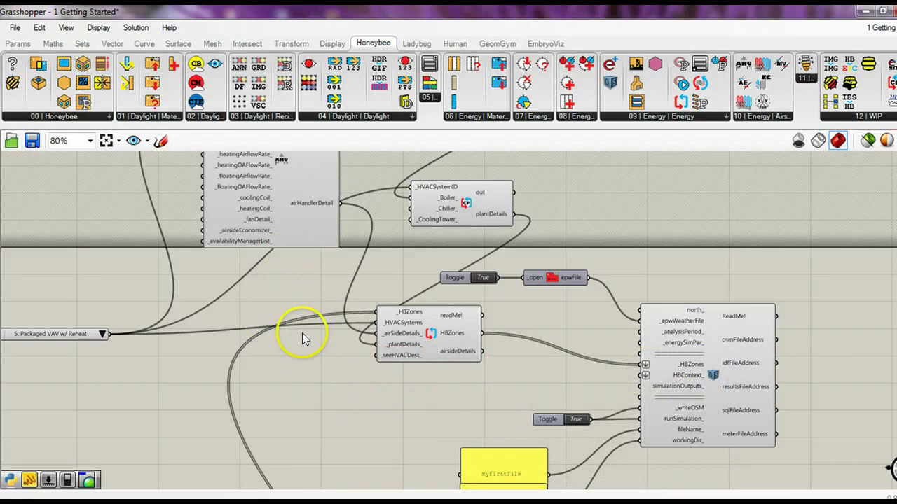
{"action": "scroll", "coordinate": [349, 339], "scroll_direction": "down", "scroll_amount": 2}
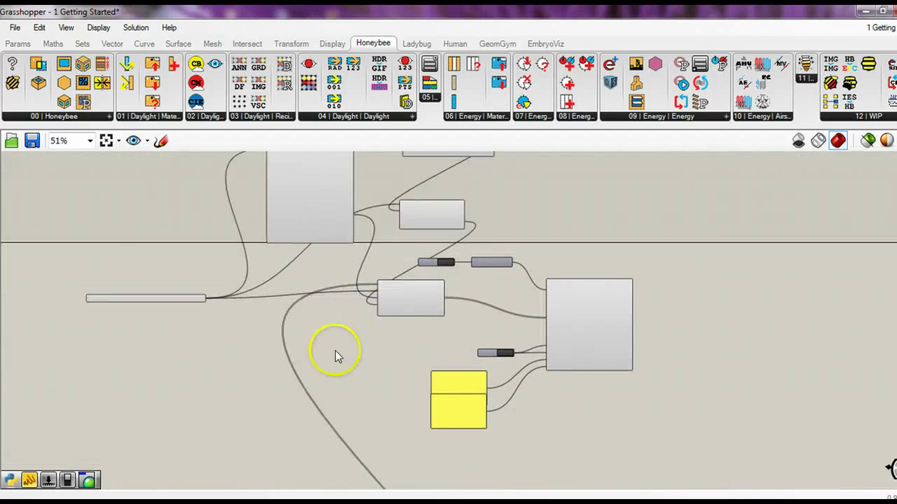
{"action": "scroll", "coordinate": [277, 434], "scroll_direction": "down", "scroll_amount": 8}
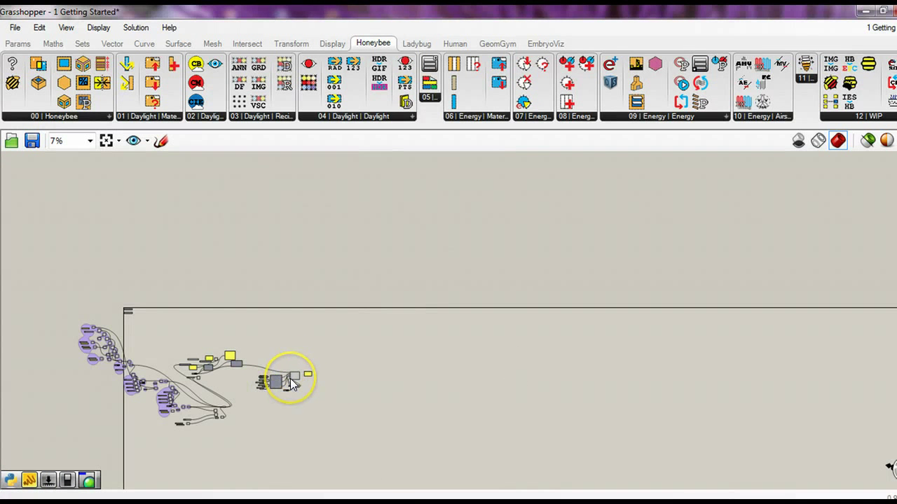
{"action": "scroll", "coordinate": [290, 378], "scroll_direction": "up", "scroll_amount": 4}
{"action": "scroll", "coordinate": [298, 377], "scroll_direction": "up", "scroll_amount": 2}
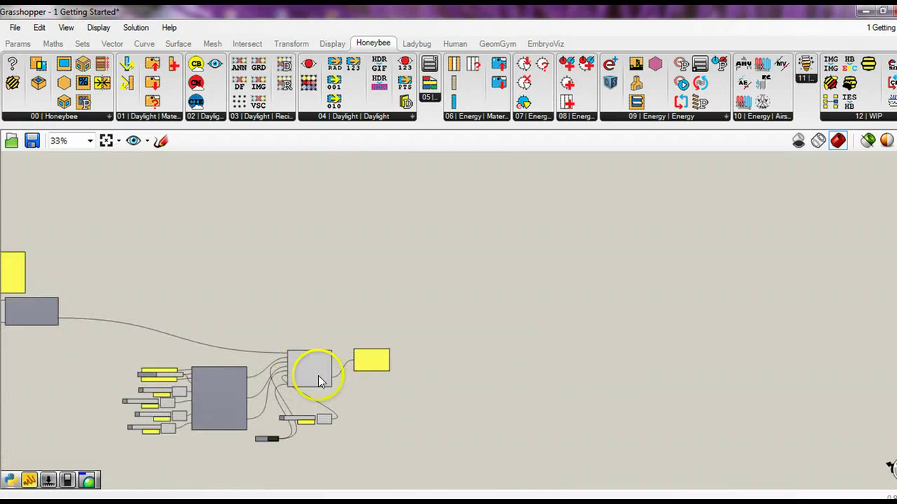
{"action": "scroll", "coordinate": [317, 363], "scroll_direction": "up", "scroll_amount": 3}
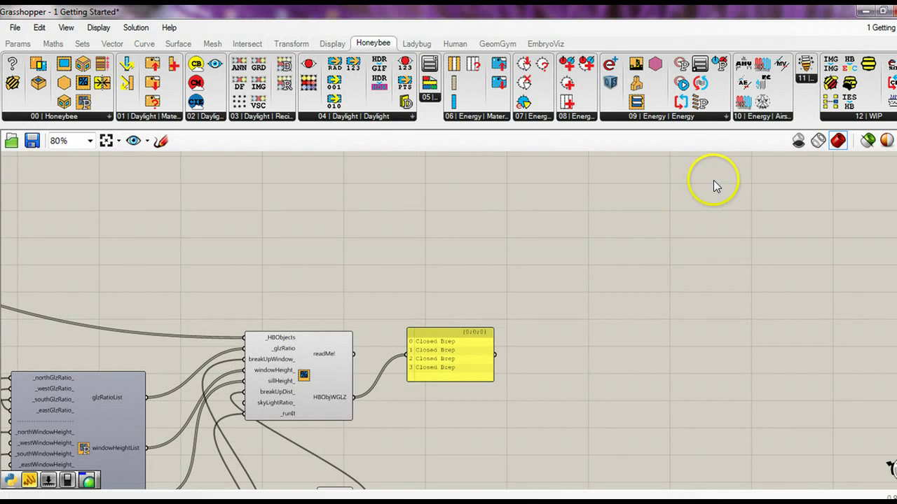
Place a new Export To OpenStudio component on empty canvas.
{"action": "left_click_drag", "start_coordinate": [610, 83], "coordinate": [549, 297]}
{"action": "scroll", "coordinate": [549, 297], "scroll_direction": "down", "scroll_amount": 5}
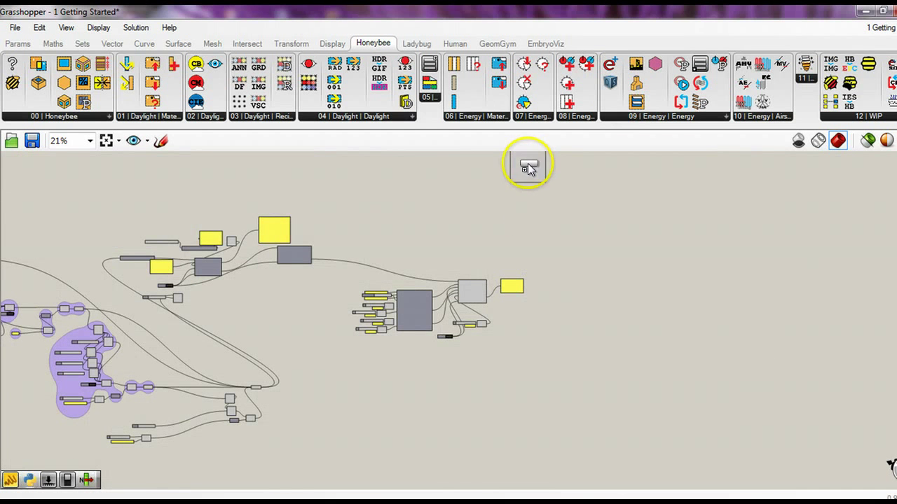
{"action": "left_click_drag", "start_coordinate": [526, 164], "coordinate": [527, 163]}
{"action": "scroll", "coordinate": [539, 278], "scroll_direction": "up", "scroll_amount": 2}
{"action": "scroll", "coordinate": [528, 229], "scroll_direction": "up", "scroll_amount": 2}
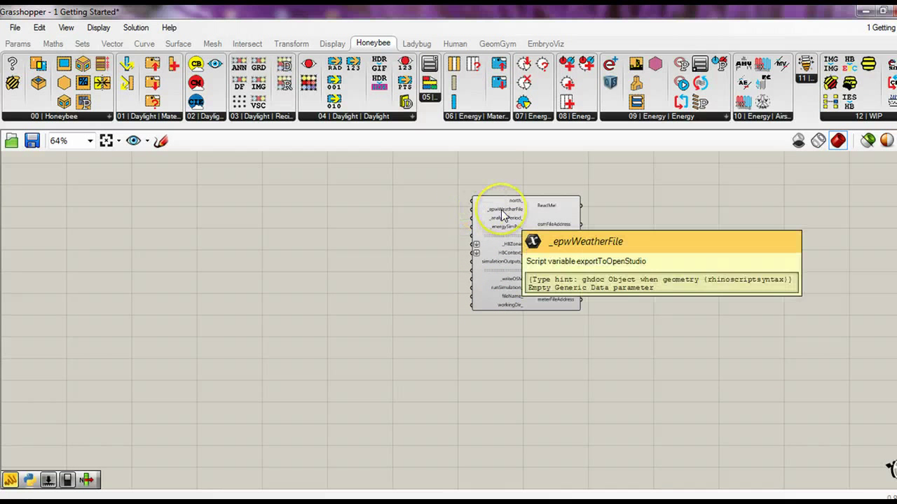
{"action": "scroll", "coordinate": [514, 202], "scroll_direction": "up", "scroll_amount": 1}
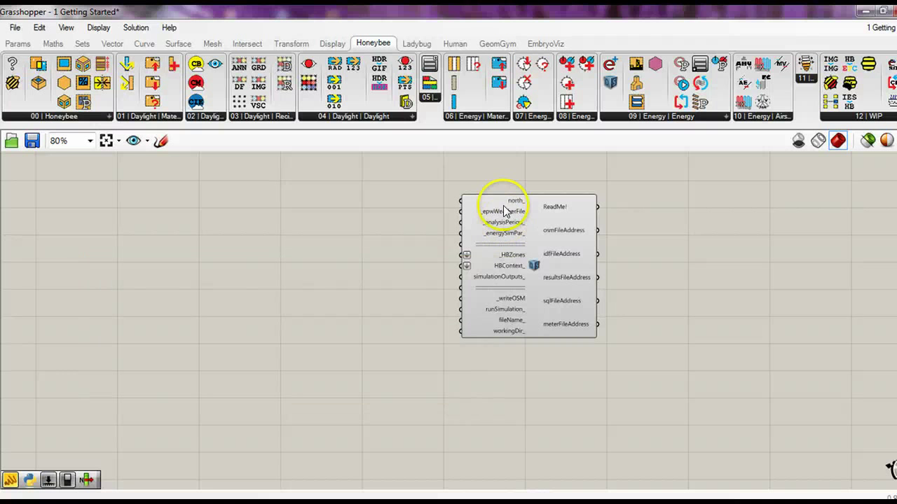
Wire Open EPW Weather File into _epwWeatherFile, with a False Boolean Toggle on its _open.
{"action": "left_click", "coordinate": [417, 45]}
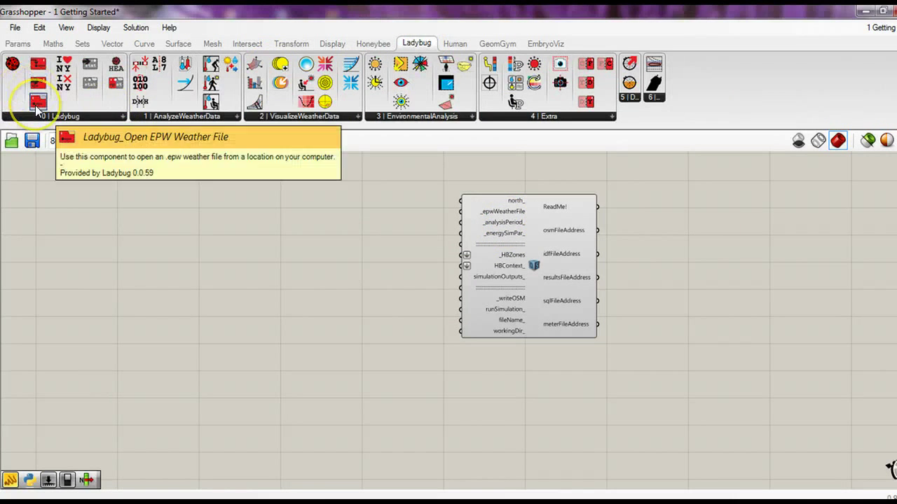
{"action": "mouse_move", "coordinate": [38, 109]}
{"action": "left_mouse_down"}
{"action": "mouse_move", "coordinate": [337, 181]}
{"action": "mouse_move", "coordinate": [448, 223]}
{"action": "mouse_move", "coordinate": [460, 210]}
{"action": "left_mouse_up"}
{"action": "double_click", "coordinate": [276, 179]}
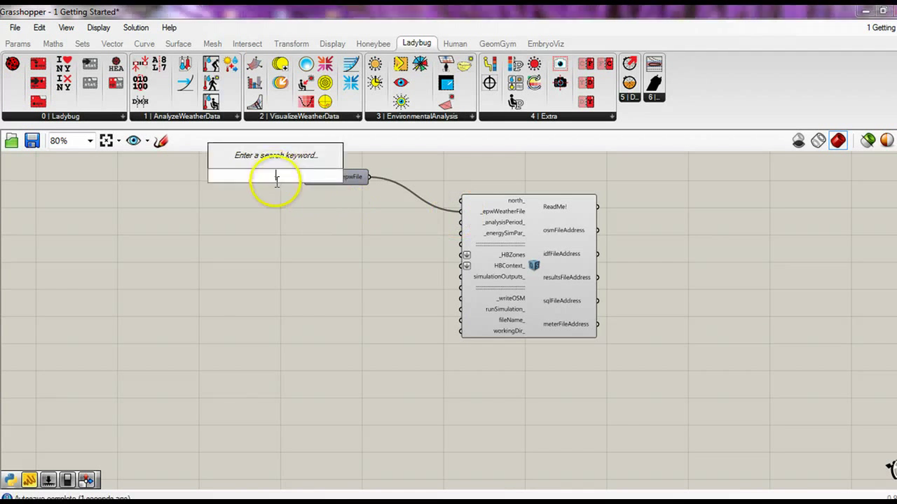
{"action": "type", "text": "toggle"}
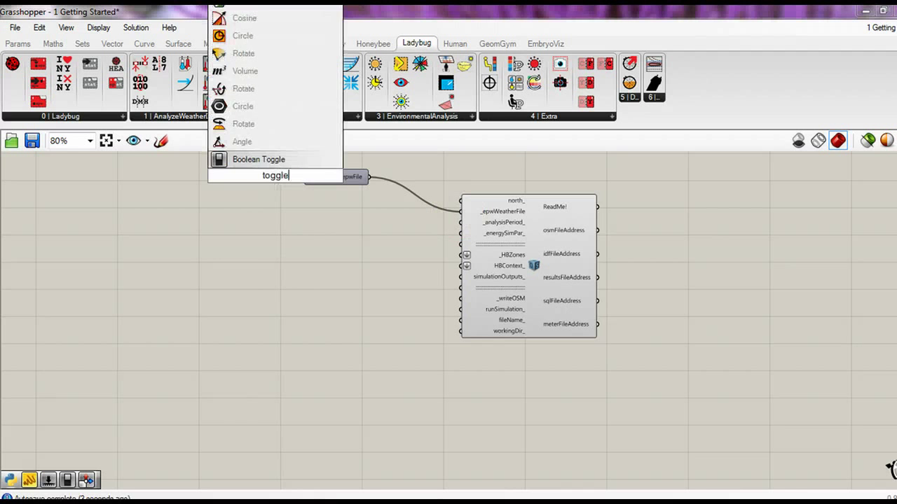
{"action": "key", "text": "Return"}
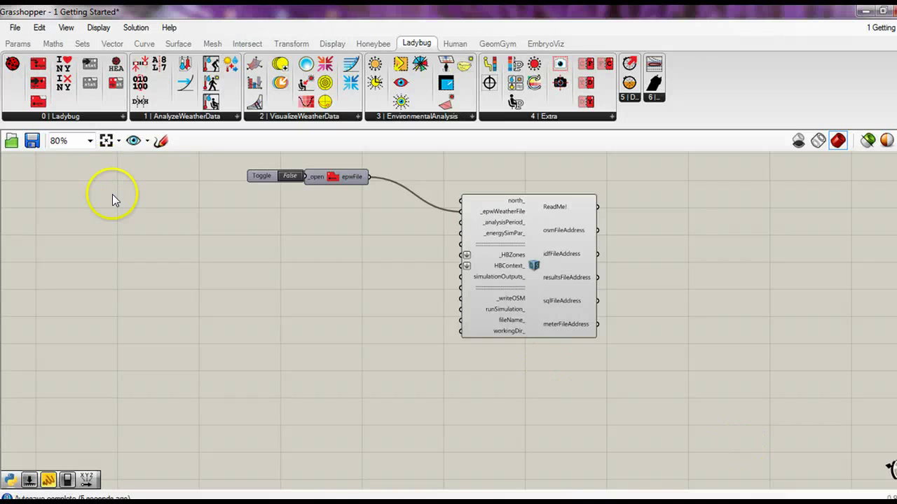
{"action": "mouse_move", "coordinate": [260, 176]}
{"action": "left_mouse_down"}
{"action": "mouse_move", "coordinate": [212, 175]}
{"action": "mouse_move", "coordinate": [304, 177]}
{"action": "left_mouse_up"}
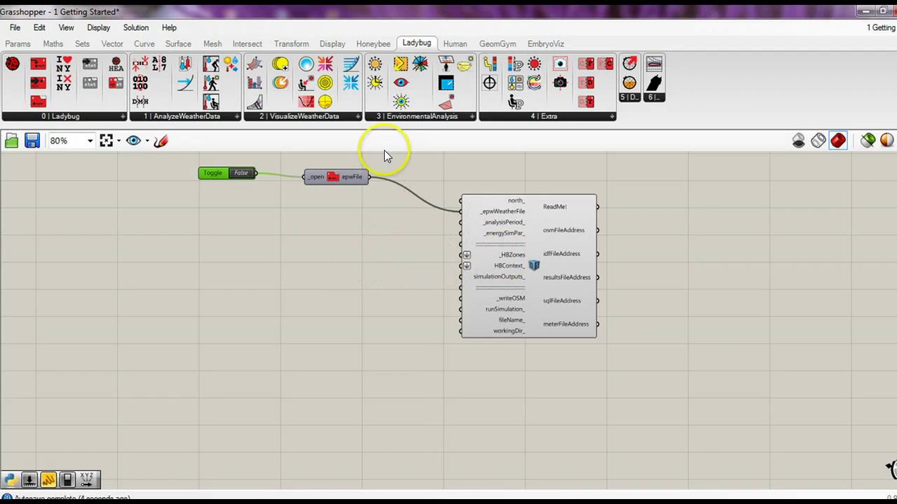
{"action": "left_click", "coordinate": [375, 45]}
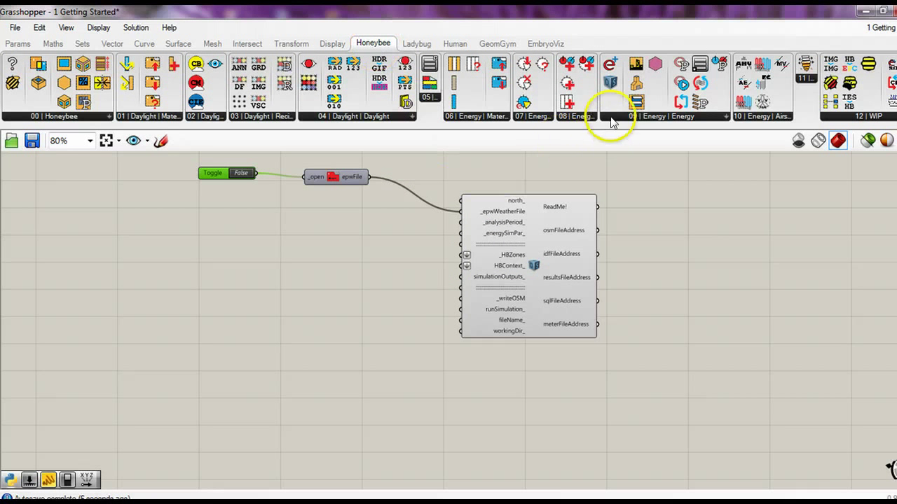
Place an OpenStudio Systems HVAC component below the toggle, fed by the glazed zones.
{"action": "left_click_drag", "start_coordinate": [676, 104], "coordinate": [292, 228]}
{"action": "left_click_drag", "start_coordinate": [207, 222], "coordinate": [207, 222]}
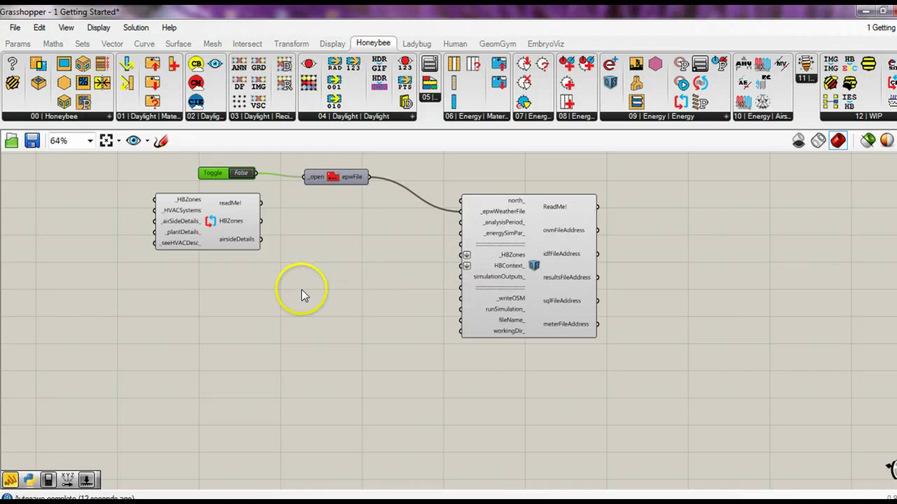
{"action": "scroll", "coordinate": [301, 288], "scroll_direction": "down", "scroll_amount": 5}
{"action": "scroll", "coordinate": [324, 315], "scroll_direction": "up", "scroll_amount": 4}
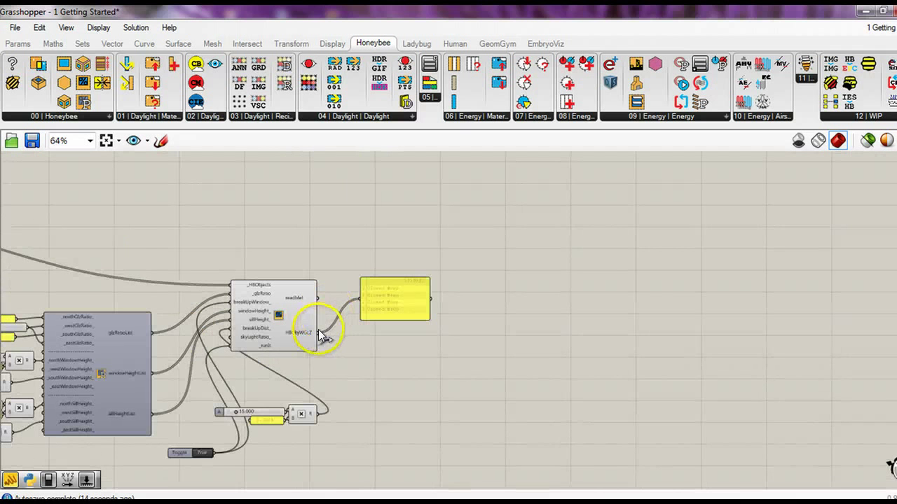
{"action": "mouse_move", "coordinate": [321, 332]}
{"action": "left_mouse_down"}
{"action": "mouse_move", "coordinate": [196, 123]}
{"action": "mouse_move", "coordinate": [109, 219]}
{"action": "left_mouse_up"}
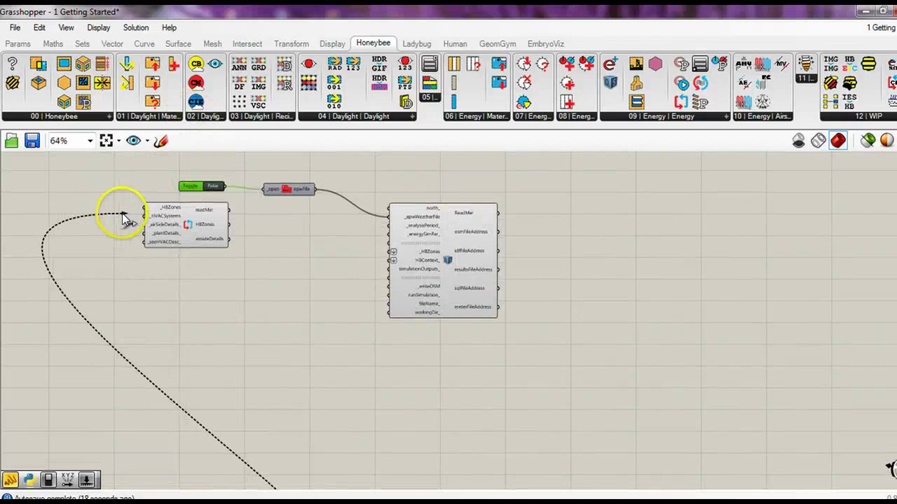
{"action": "left_click_drag", "start_coordinate": [109, 219], "coordinate": [144, 216]}
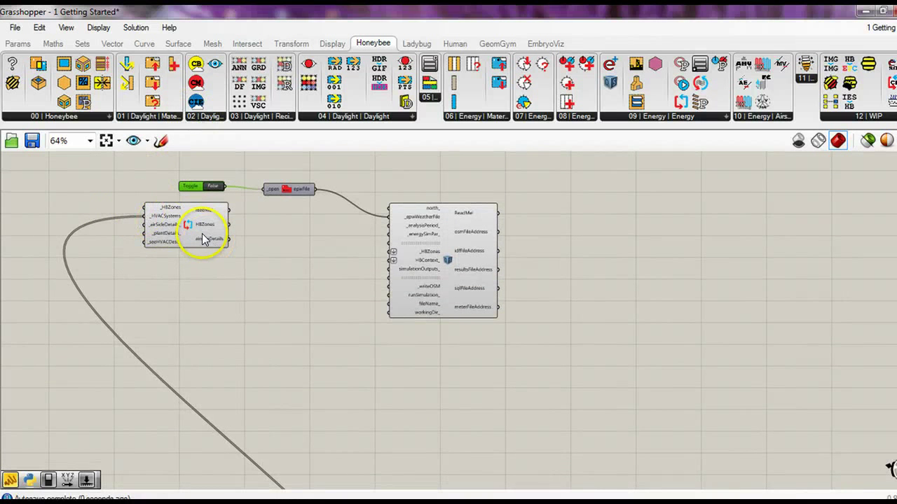
Disconnect the old _HVACSystems wire and add an HVAC systems list set to PTAC Residential.
{"action": "right_click", "coordinate": [152, 218]}
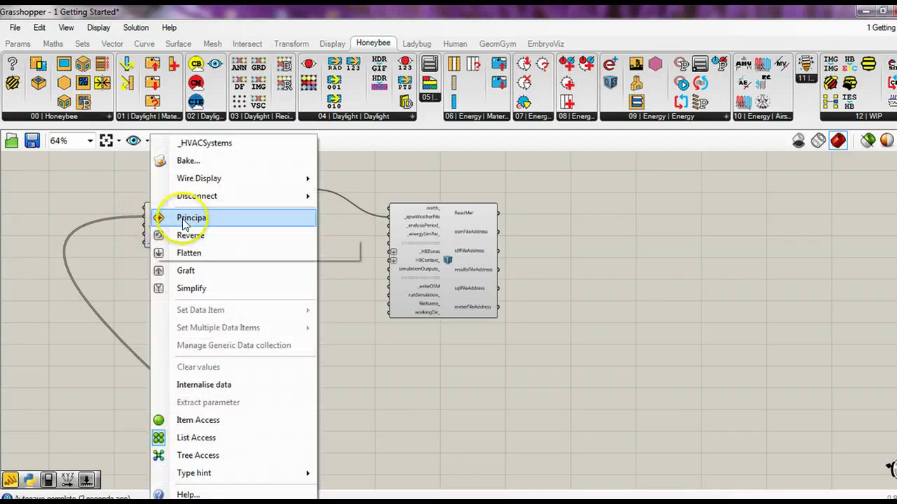
{"action": "left_click", "coordinate": [335, 200]}
{"action": "right_click_drag", "start_coordinate": [227, 359], "coordinate": [234, 214]}
{"action": "right_click_drag", "start_coordinate": [313, 426], "coordinate": [306, 355]}
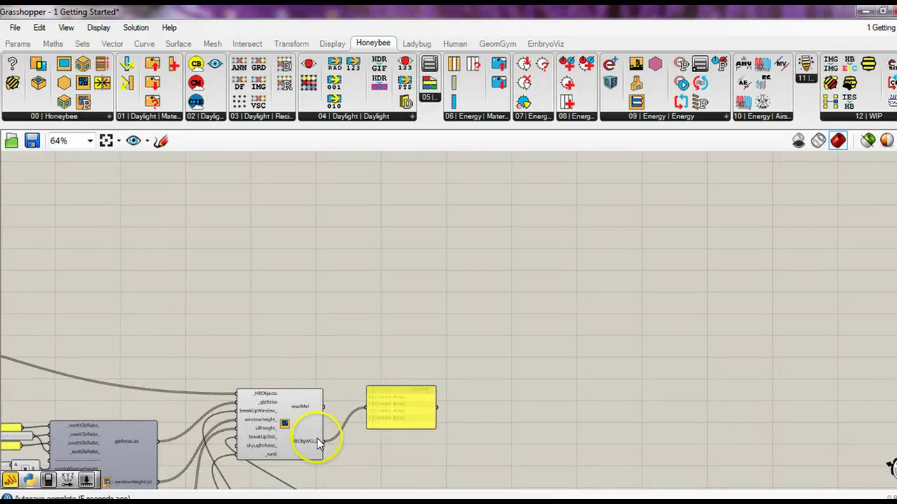
{"action": "mouse_move", "coordinate": [323, 439]}
{"action": "left_mouse_down"}
{"action": "mouse_move", "coordinate": [115, 269]}
{"action": "mouse_move", "coordinate": [148, 293]}
{"action": "left_mouse_up"}
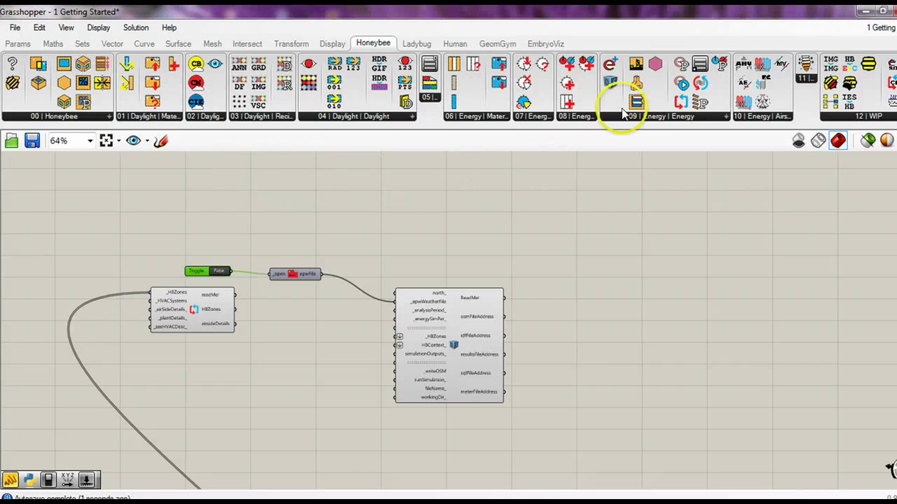
{"action": "left_click_drag", "start_coordinate": [699, 63], "coordinate": [84, 272]}
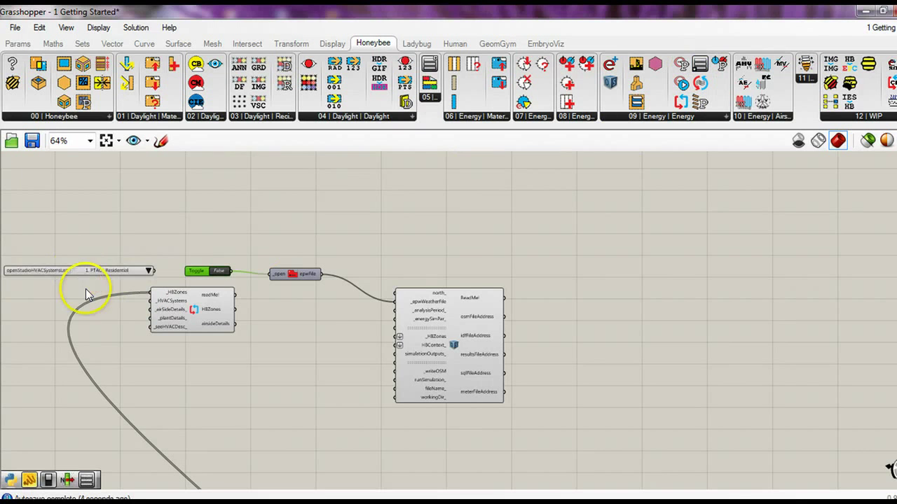
{"action": "left_click", "coordinate": [188, 315]}
Wire the PTAC Residential list into _HVACSystems and the HBZones output into the export's _HBZones.
{"action": "scroll", "coordinate": [207, 311], "scroll_direction": "up", "scroll_amount": 2}
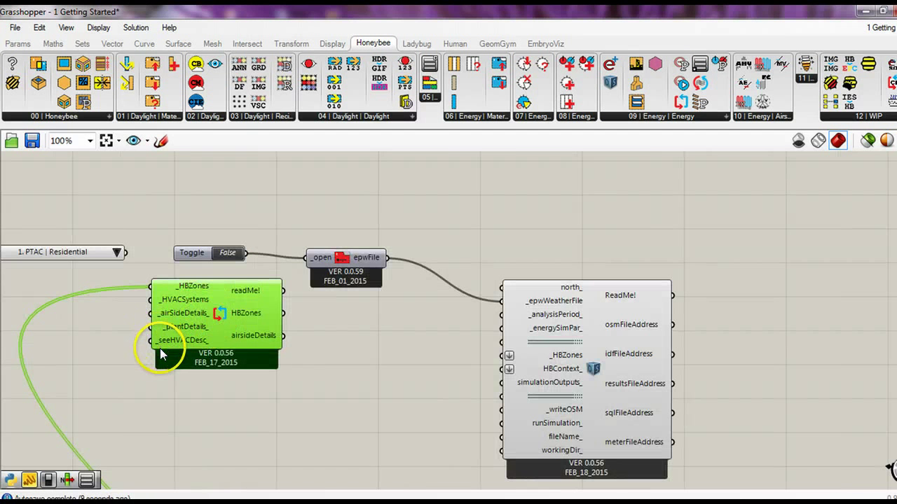
{"action": "left_click_drag", "start_coordinate": [125, 252], "coordinate": [149, 300]}
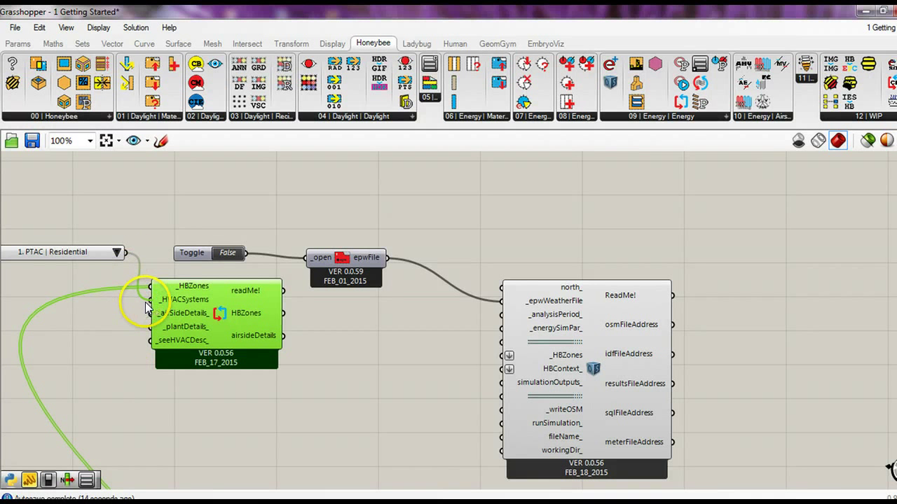
{"action": "right_click_drag", "start_coordinate": [262, 399], "coordinate": [419, 384]}
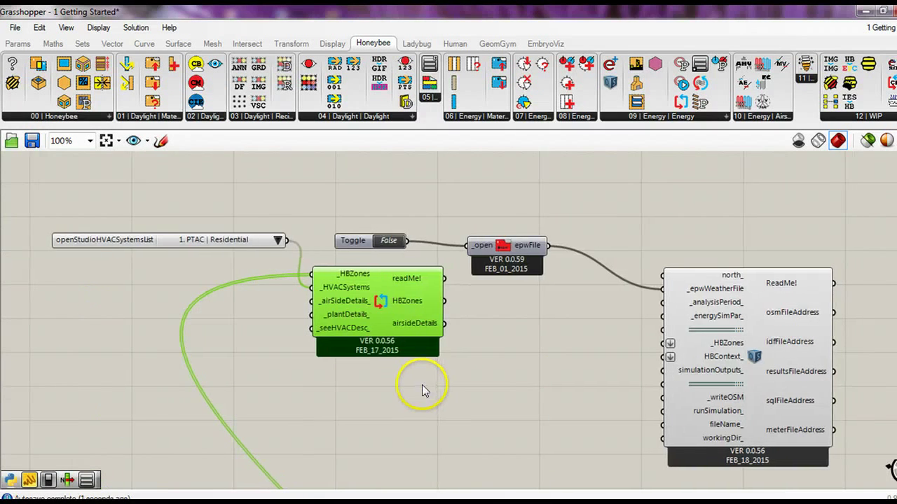
{"action": "left_click", "coordinate": [277, 239]}
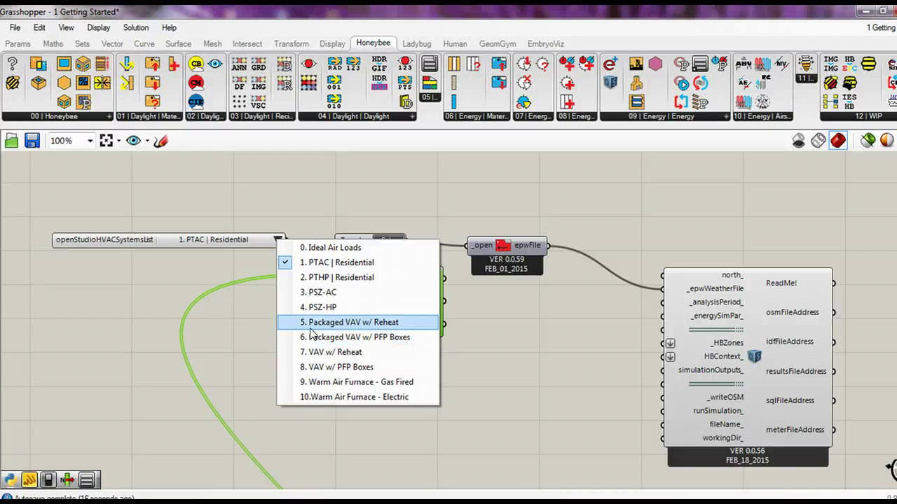
{"action": "left_click", "coordinate": [134, 261]}
{"action": "mouse_move", "coordinate": [118, 237]}
{"action": "left_mouse_down"}
{"action": "mouse_move", "coordinate": [84, 268]}
{"action": "mouse_move", "coordinate": [87, 253]}
{"action": "left_mouse_up"}
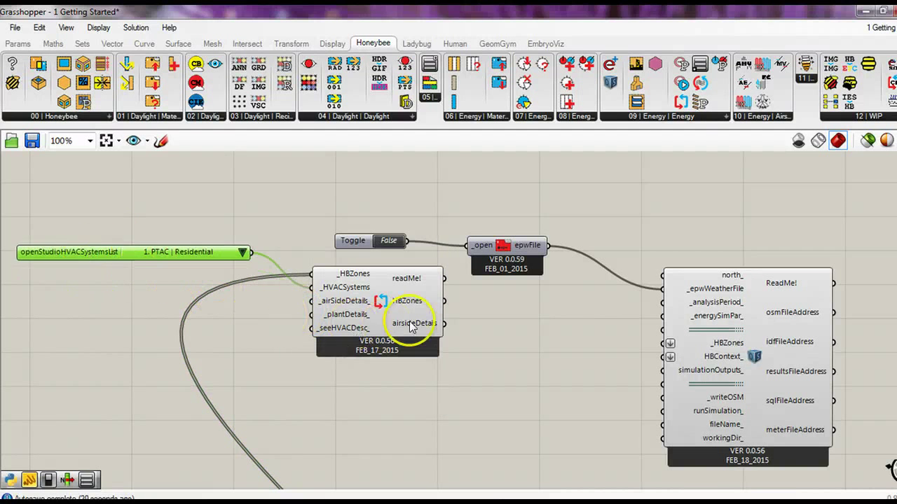
{"action": "left_click_drag", "start_coordinate": [445, 302], "coordinate": [640, 343]}
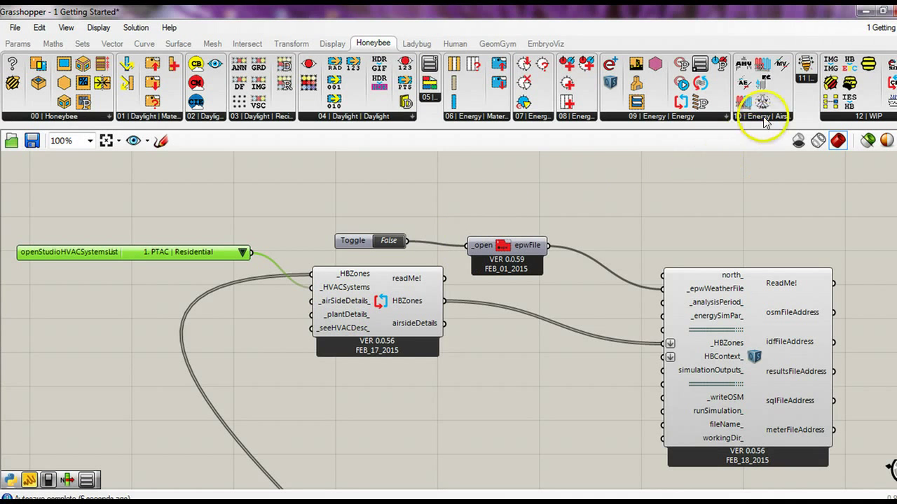
Place an Air Handler Detail component from the Airside panel onto the canvas.
{"action": "left_click_drag", "start_coordinate": [745, 64], "coordinate": [454, 173]}
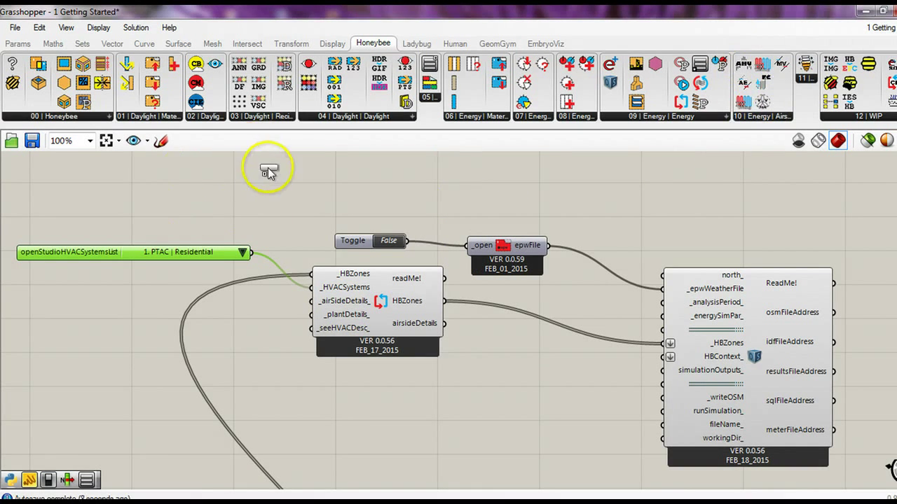
{"action": "left_click_drag", "start_coordinate": [262, 145], "coordinate": [268, 168]}
{"action": "right_click_drag", "start_coordinate": [400, 216], "coordinate": [415, 336]}
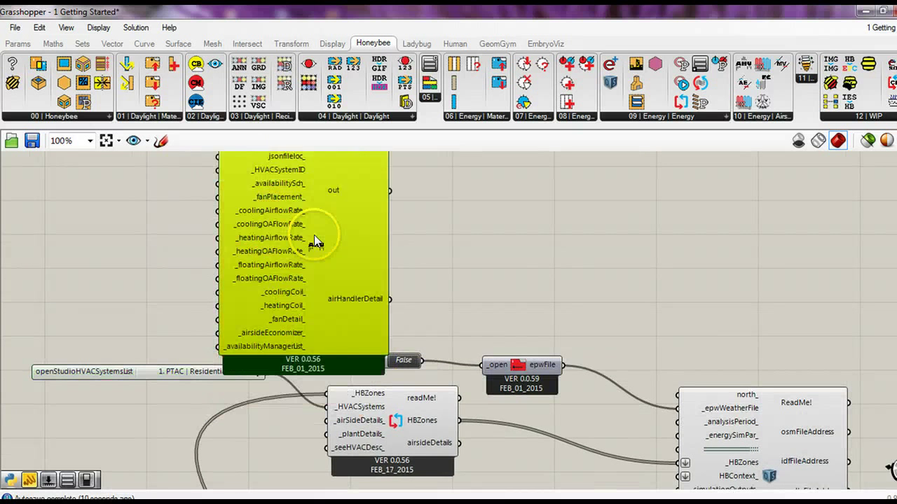
{"action": "left_click_drag", "start_coordinate": [289, 284], "coordinate": [293, 176]}
{"action": "right_click_drag", "start_coordinate": [293, 176], "coordinate": [458, 270]}
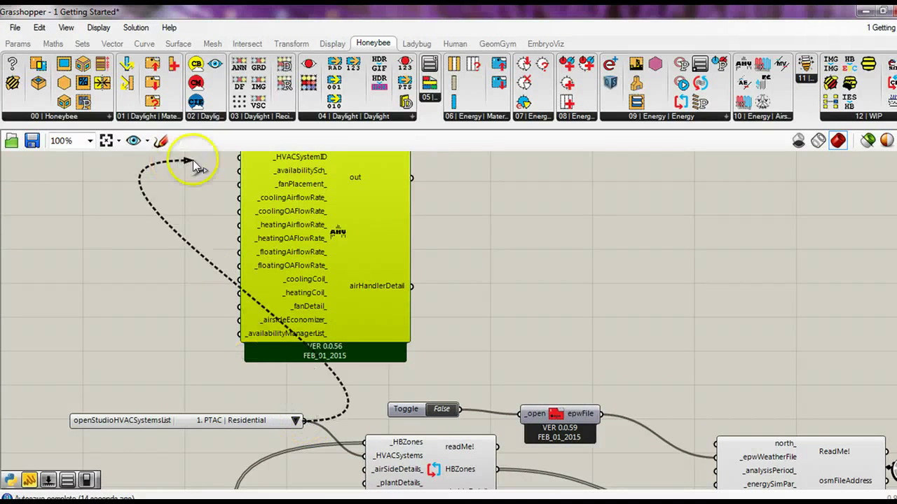
Wire the systems list into _HVACSystemID and switch it to '5. Packaged VAV w/ Reheat'.
{"action": "left_click_drag", "start_coordinate": [306, 420], "coordinate": [240, 157]}
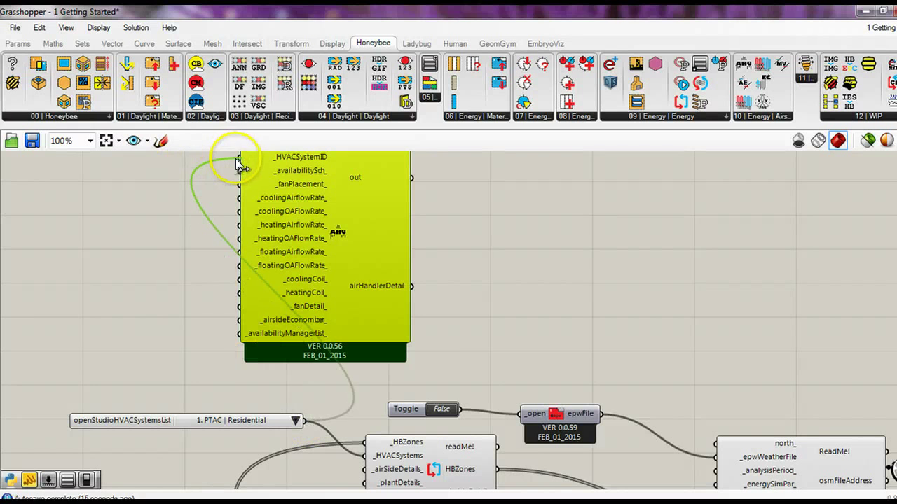
{"action": "left_click", "coordinate": [295, 420]}
{"action": "key", "text": "Escape"}
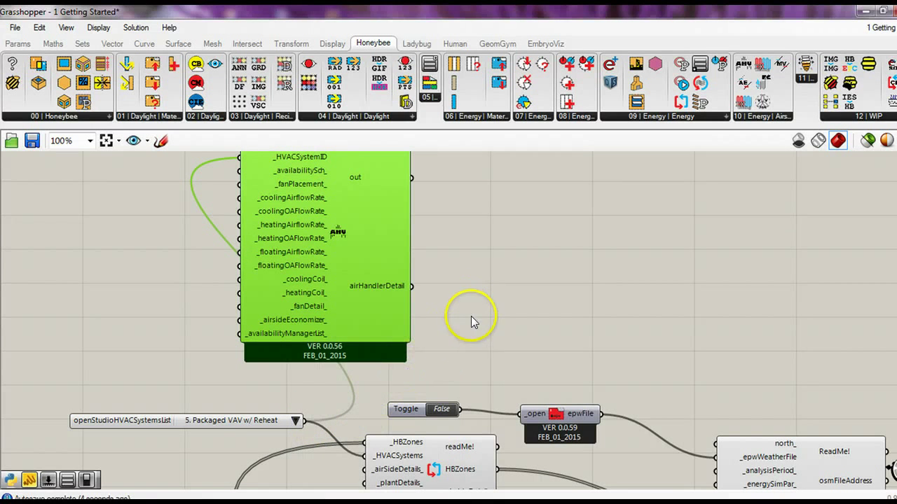
{"action": "right_click_drag", "start_coordinate": [419, 237], "coordinate": [511, 250]}
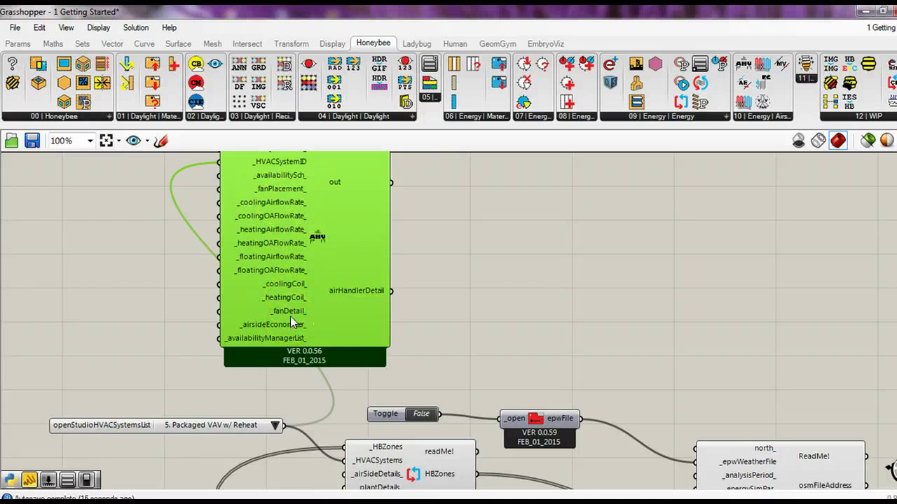
{"action": "right_click_drag", "start_coordinate": [600, 464], "coordinate": [557, 403]}
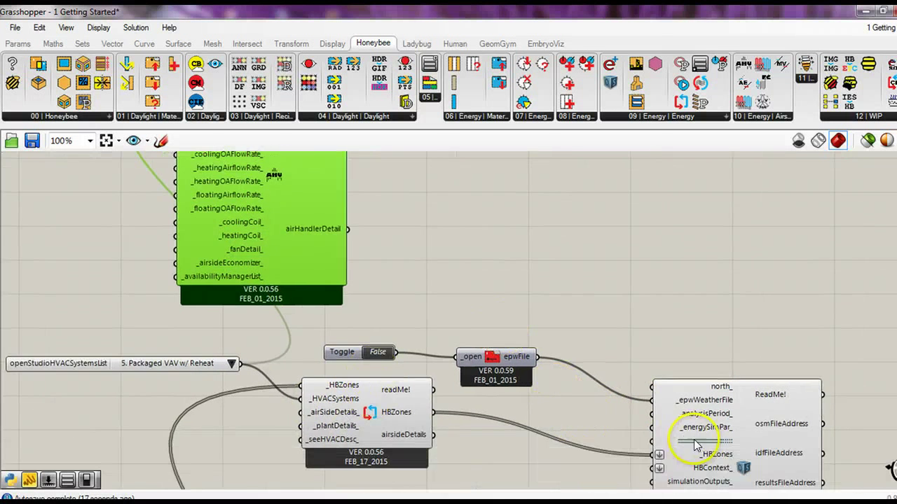
{"action": "right_click_drag", "start_coordinate": [491, 308], "coordinate": [484, 328]}
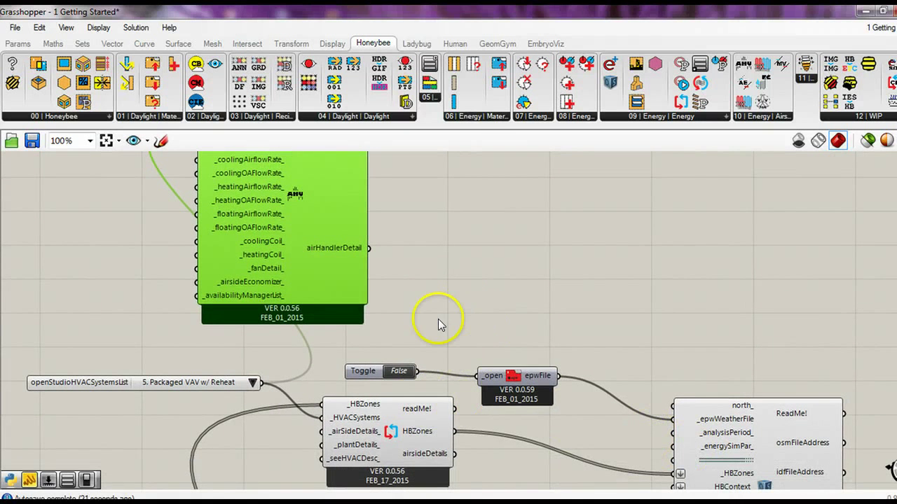
{"action": "right_click_drag", "start_coordinate": [435, 256], "coordinate": [438, 282]}
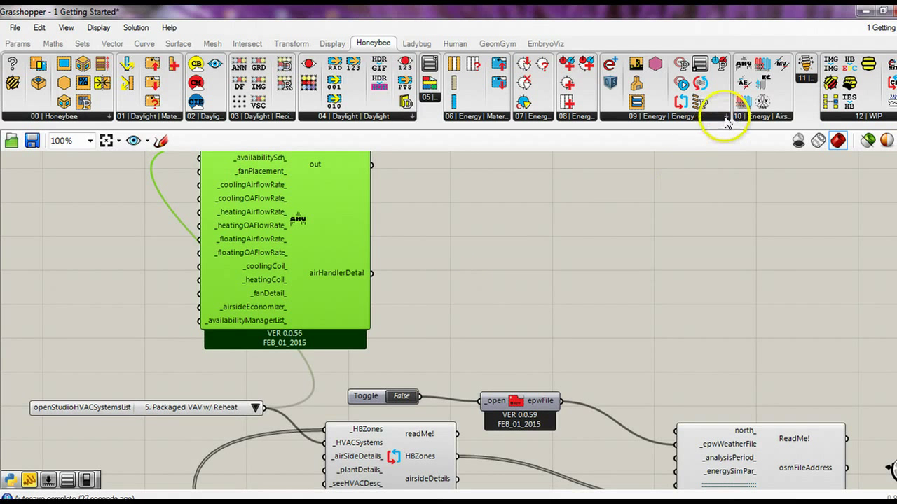
{"action": "left_click", "coordinate": [850, 116]}
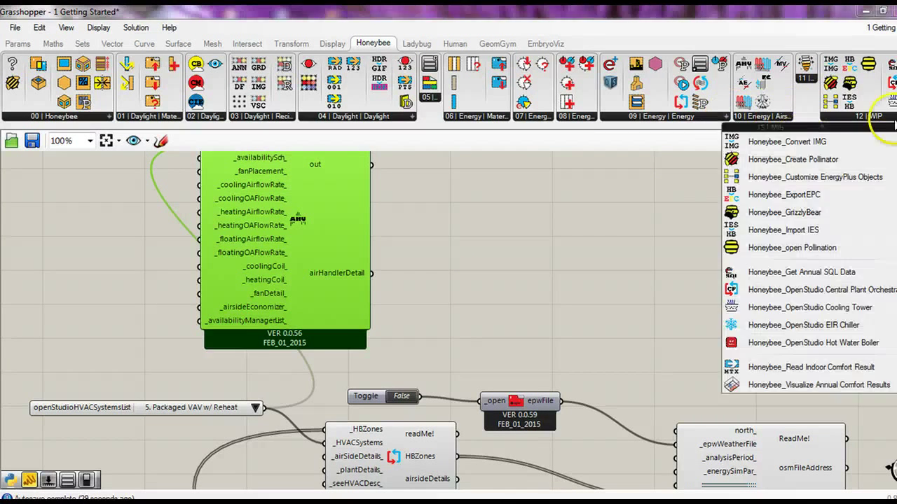
Place Honeybee_OpenStudio Central Plant and wire the Packaged VAV w/ Reheat list into its _HVACSystemID.
{"action": "left_click", "coordinate": [759, 295]}
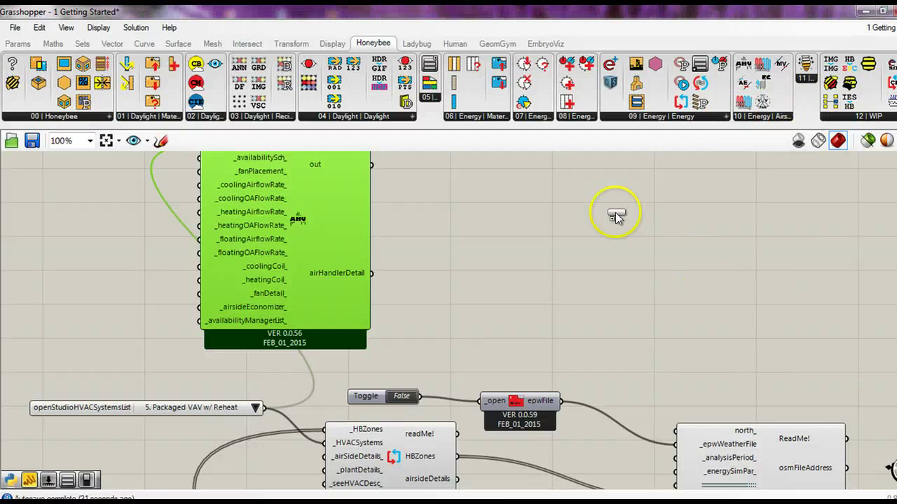
{"action": "left_click", "coordinate": [564, 188]}
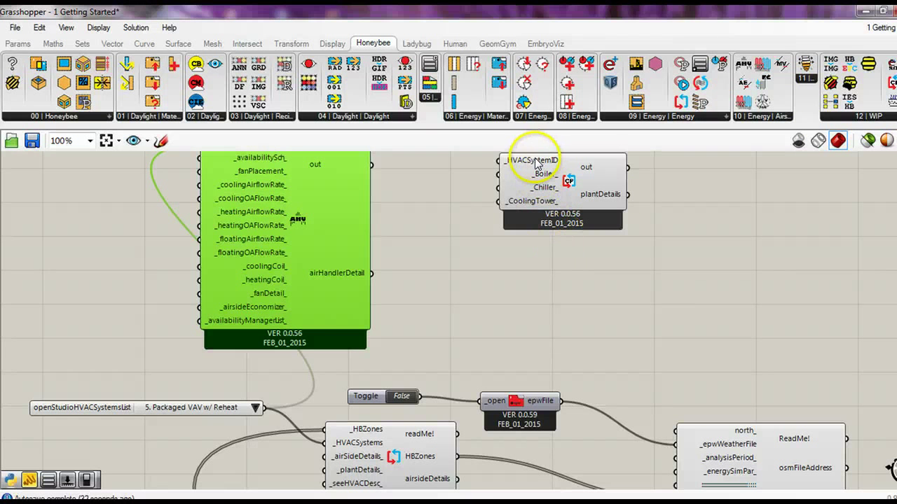
{"action": "left_click", "coordinate": [265, 409]}
{"action": "left_click_drag", "start_coordinate": [263, 408], "coordinate": [500, 161]}
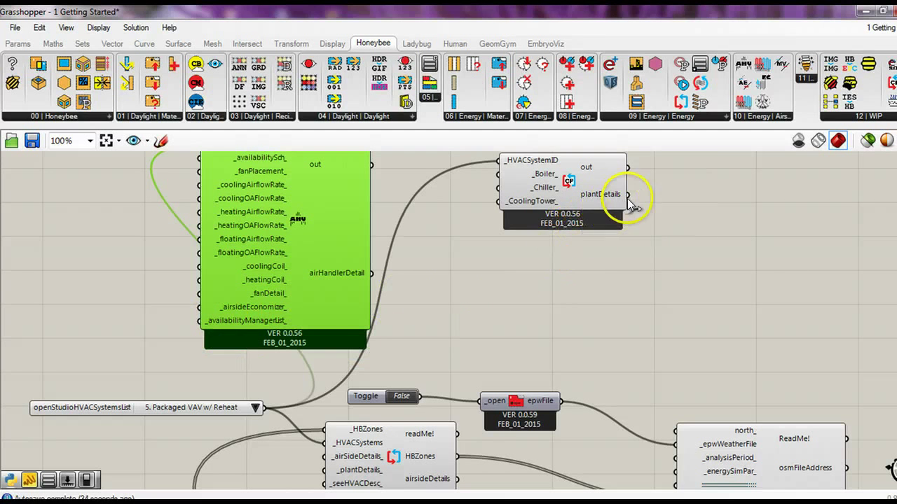
Wire plantDetails to _plantDetails and airHandlerDetail to _airSideDetails, then nudge the Toggle right.
{"action": "left_click_drag", "start_coordinate": [627, 194], "coordinate": [325, 470]}
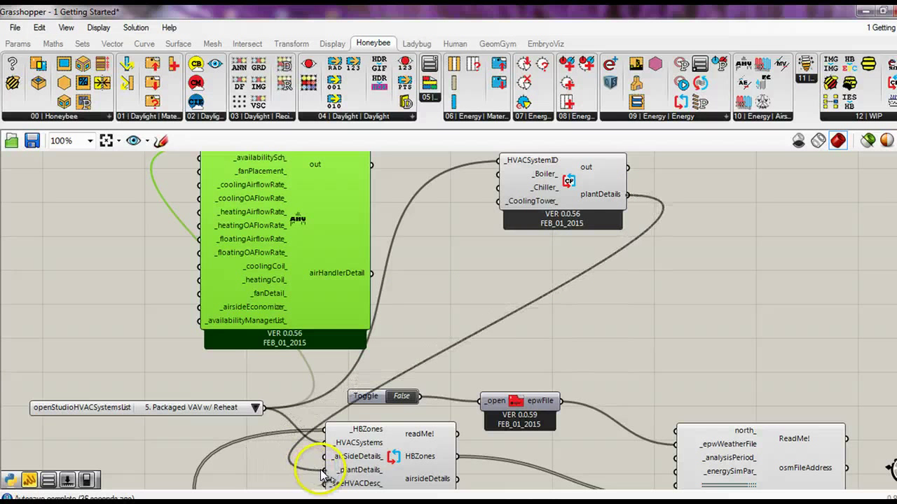
{"action": "mouse_move", "coordinate": [372, 273]}
{"action": "left_mouse_down"}
{"action": "mouse_move", "coordinate": [306, 379]}
{"action": "mouse_move", "coordinate": [324, 456]}
{"action": "left_mouse_up"}
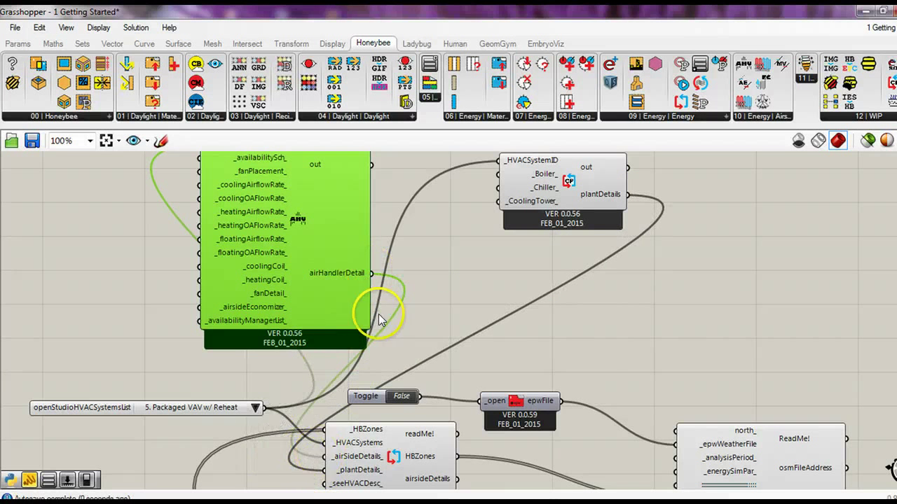
{"action": "mouse_move", "coordinate": [456, 320]}
{"action": "right_mouse_down"}
{"action": "mouse_move", "coordinate": [384, 225]}
{"action": "mouse_move", "coordinate": [376, 321]}
{"action": "right_mouse_up"}
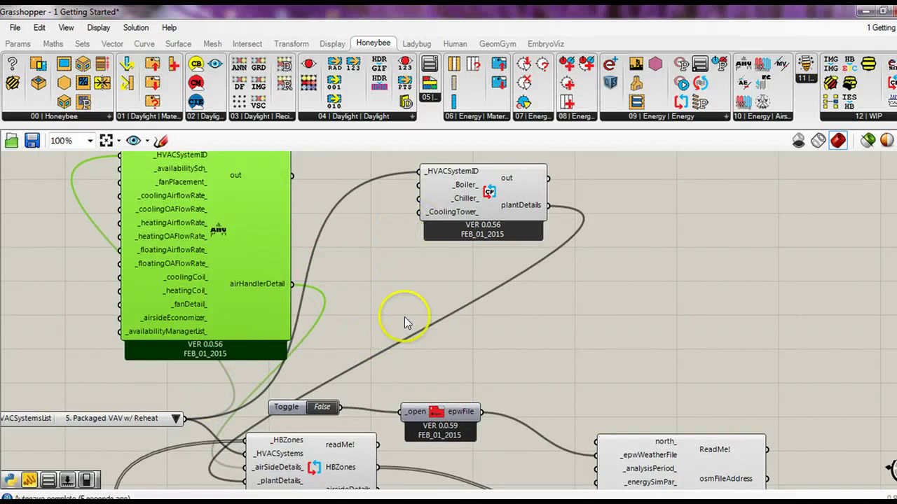
{"action": "mouse_move", "coordinate": [404, 334]}
{"action": "right_mouse_down"}
{"action": "mouse_move", "coordinate": [414, 300]}
{"action": "mouse_move", "coordinate": [404, 320]}
{"action": "right_mouse_up"}
{"action": "left_click_drag", "start_coordinate": [339, 351], "coordinate": [381, 348]}
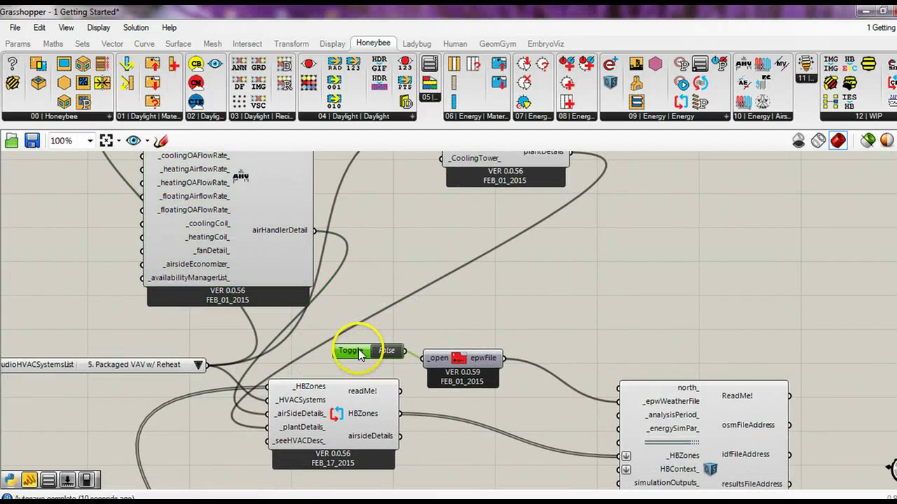
{"action": "right_click_drag", "start_coordinate": [437, 396], "coordinate": [433, 357]}
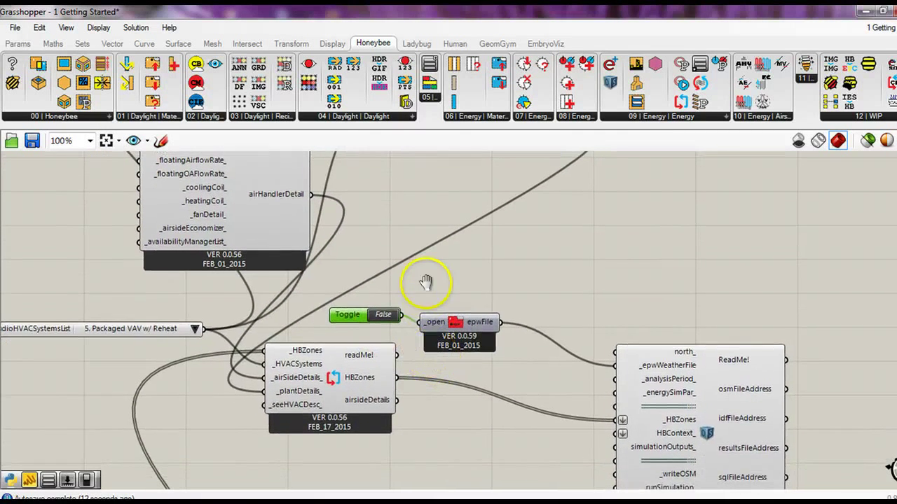
{"action": "mouse_move", "coordinate": [426, 260]}
{"action": "right_mouse_down"}
{"action": "mouse_move", "coordinate": [414, 342]}
{"action": "mouse_move", "coordinate": [401, 306]}
{"action": "right_mouse_up"}
{"action": "right_click_drag", "start_coordinate": [416, 414], "coordinate": [396, 370]}
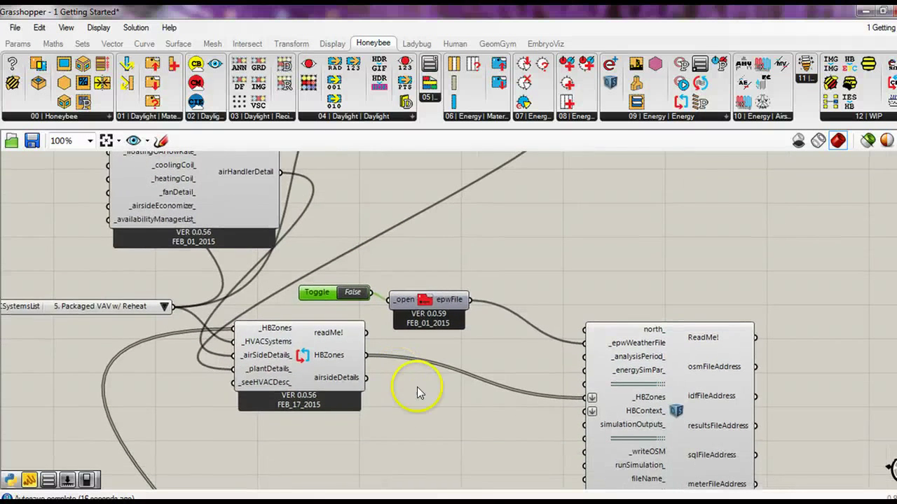
{"action": "right_click_drag", "start_coordinate": [425, 400], "coordinate": [410, 359]}
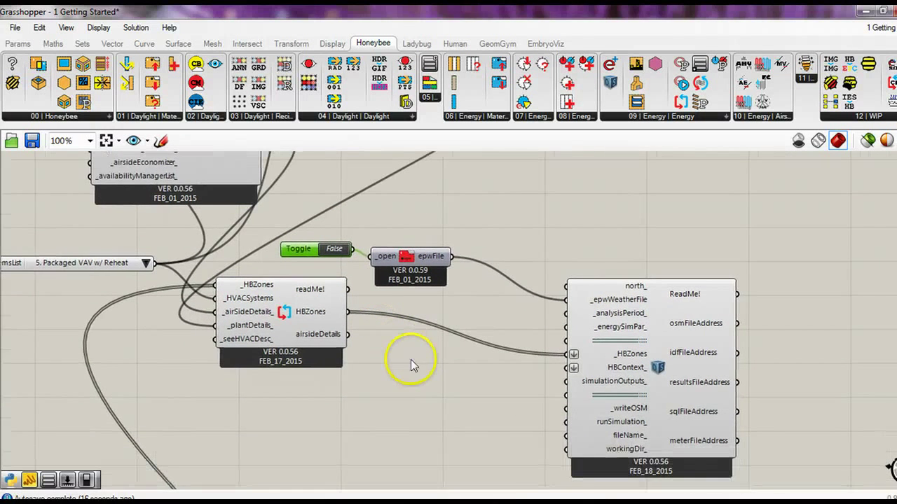
Add a 'myfirstfile' text panel and wire it to the fileName_ input.
{"action": "double_click", "coordinate": [455, 438]}
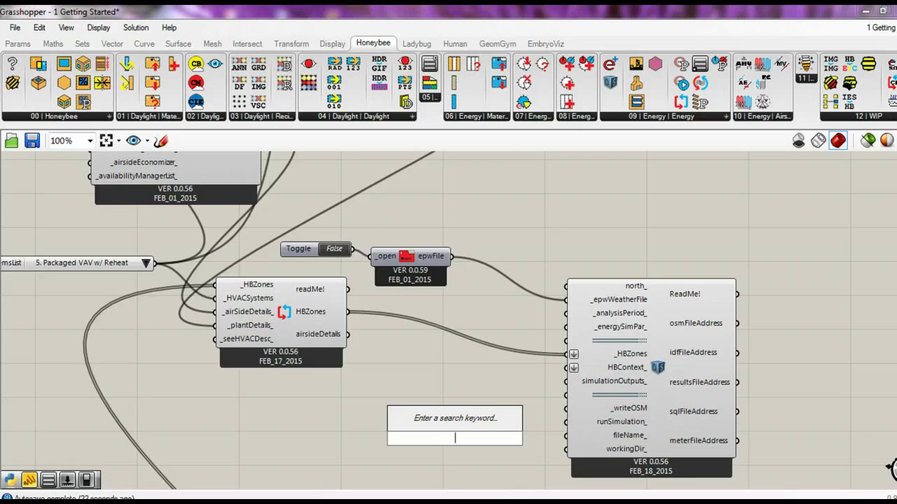
{"action": "type", "text": "myfirstfile"}
{"action": "key", "text": "BackSpace"}
{"action": "key", "text": "BackSpace"}
{"action": "key", "text": "BackSpace"}
{"action": "key", "text": "BackSpace"}
{"action": "key", "text": "BackSpace"}
{"action": "key", "text": "BackSpace"}
{"action": "type", "text": "panel"}
{"action": "key", "text": "Return"}
{"action": "double_click", "coordinate": [427, 449]}
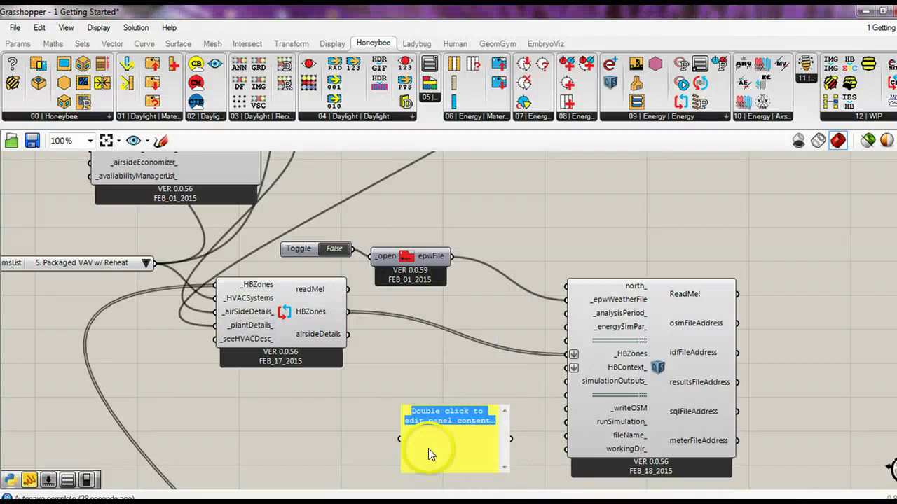
{"action": "type", "text": "myfirstfile"}
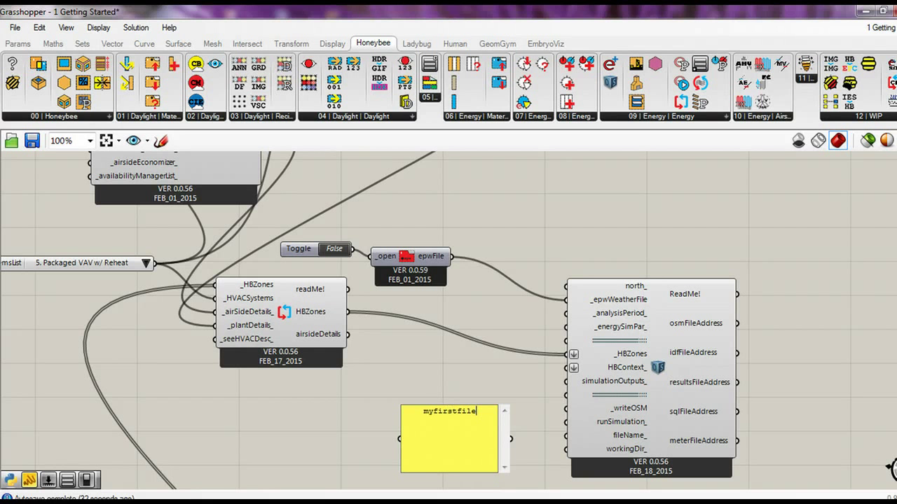
{"action": "left_click_drag", "start_coordinate": [511, 440], "coordinate": [560, 439]}
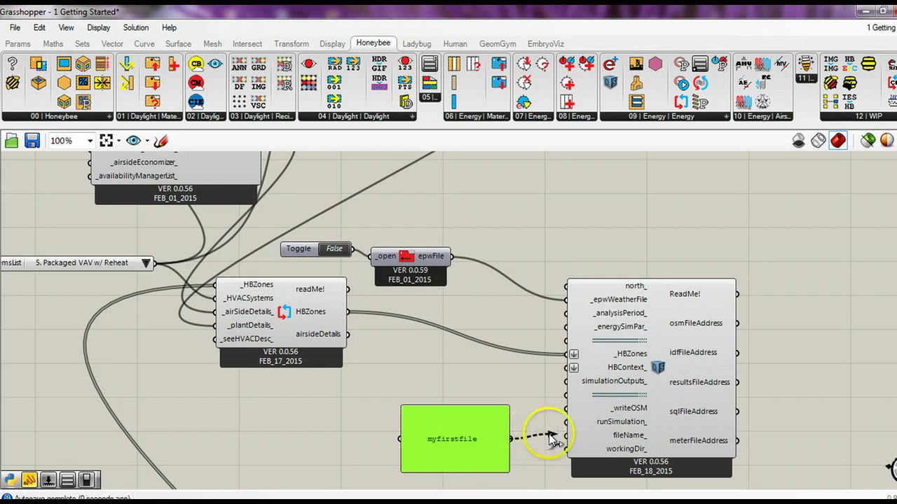
{"action": "left_click_drag", "start_coordinate": [467, 449], "coordinate": [460, 429]}
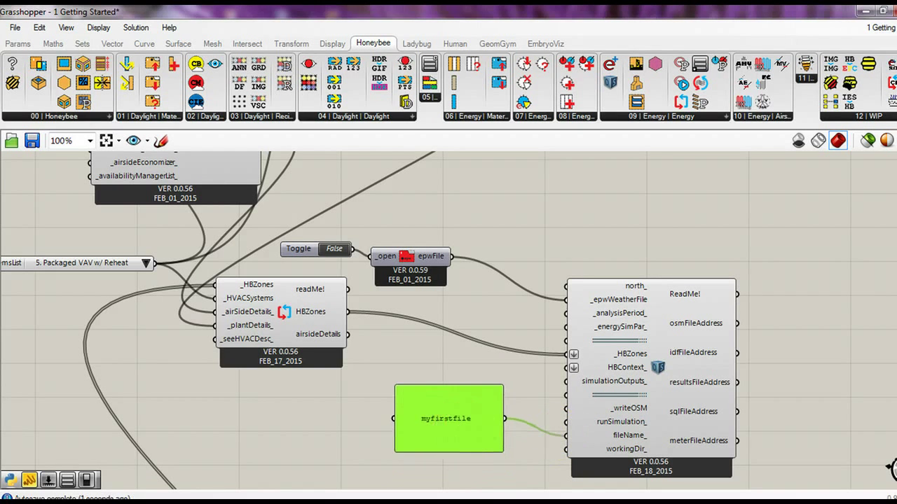
Change the copied panel's text to C:\HBEP\ and wire it to workingDir_.
{"action": "double_click", "coordinate": [444, 433]}
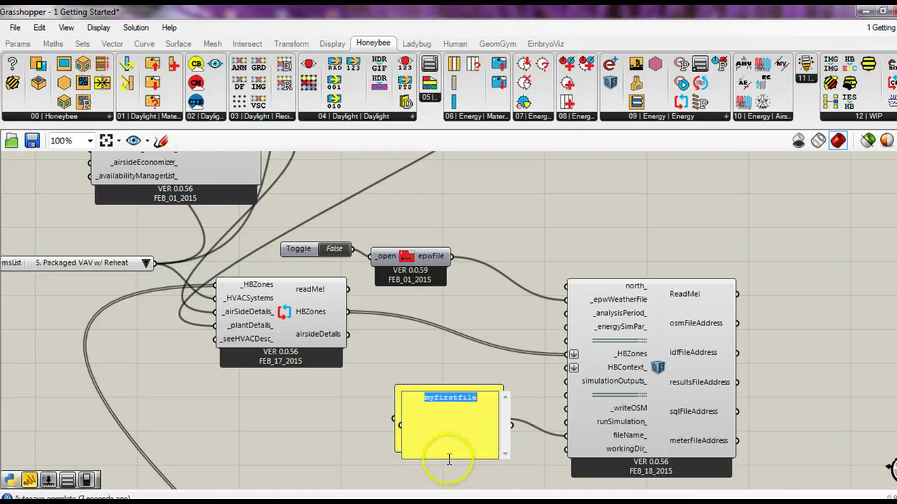
{"action": "type", "text": "cx"}
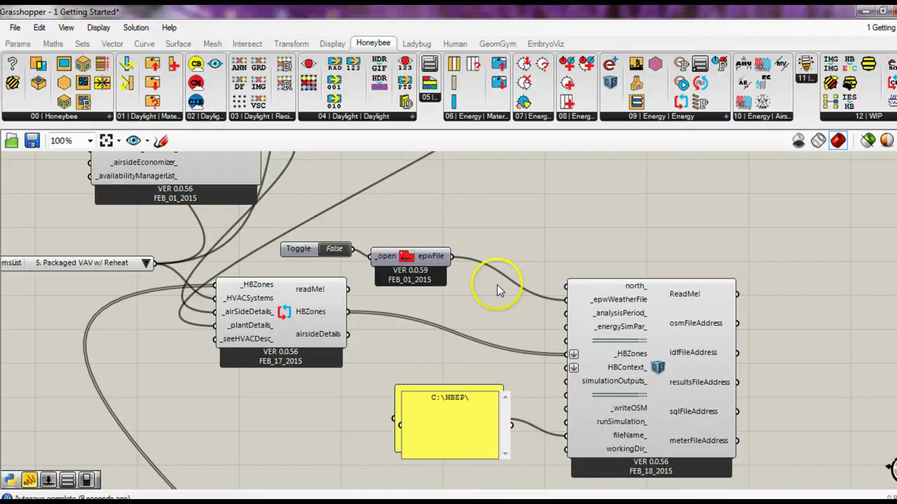
{"action": "left_click", "coordinate": [433, 362]}
{"action": "left_click_drag", "start_coordinate": [445, 432], "coordinate": [413, 477]}
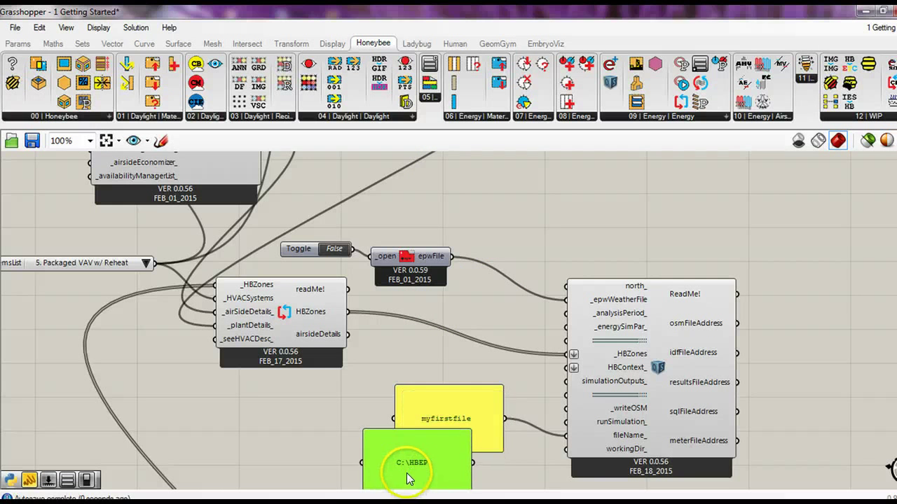
{"action": "type", "text": "\\"}
{"action": "left_click_drag", "start_coordinate": [473, 464], "coordinate": [566, 449]}
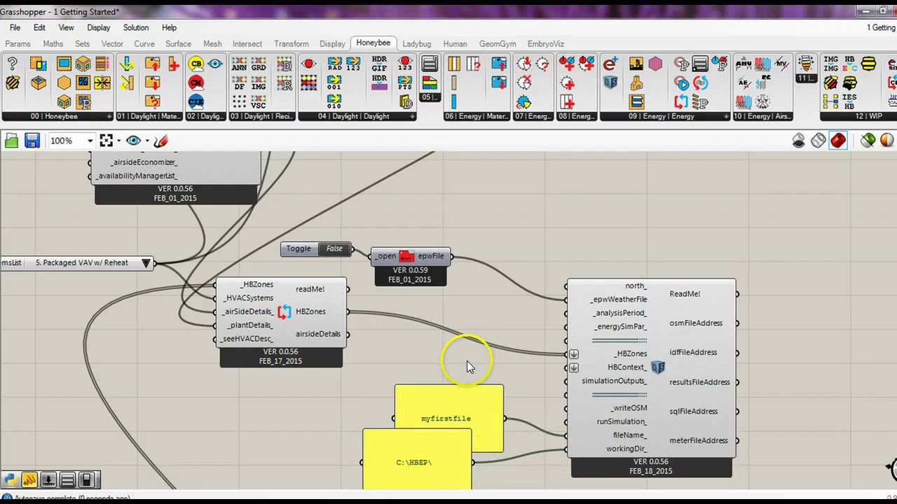
Place a False Boolean Toggle wired to both _writeOSM and runSimulation_.
{"action": "double_click", "coordinate": [466, 359]}
{"action": "type", "text": "tog"}
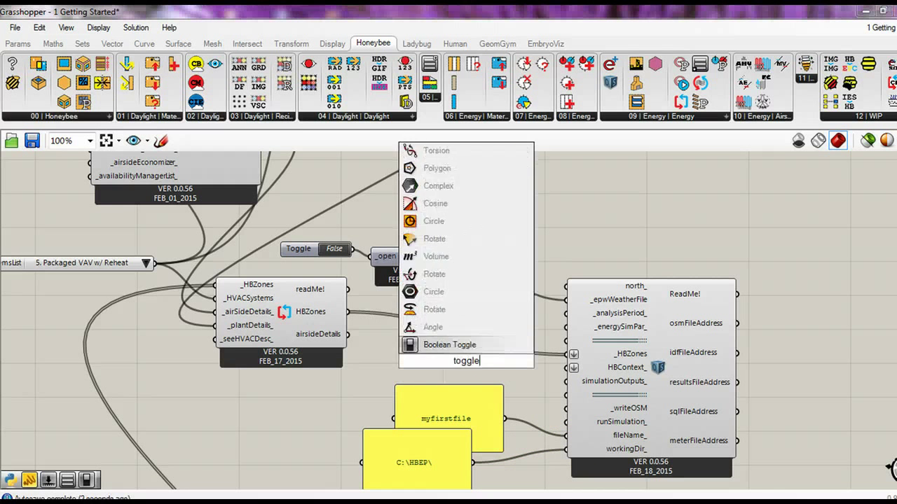
{"action": "type", "text": "gle"}
{"action": "key", "text": "Return"}
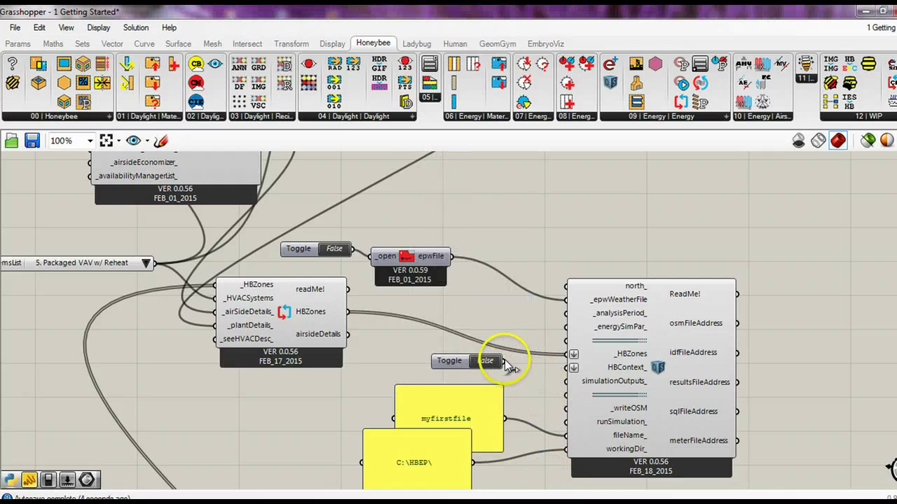
{"action": "left_click_drag", "start_coordinate": [564, 413], "coordinate": [568, 413]}
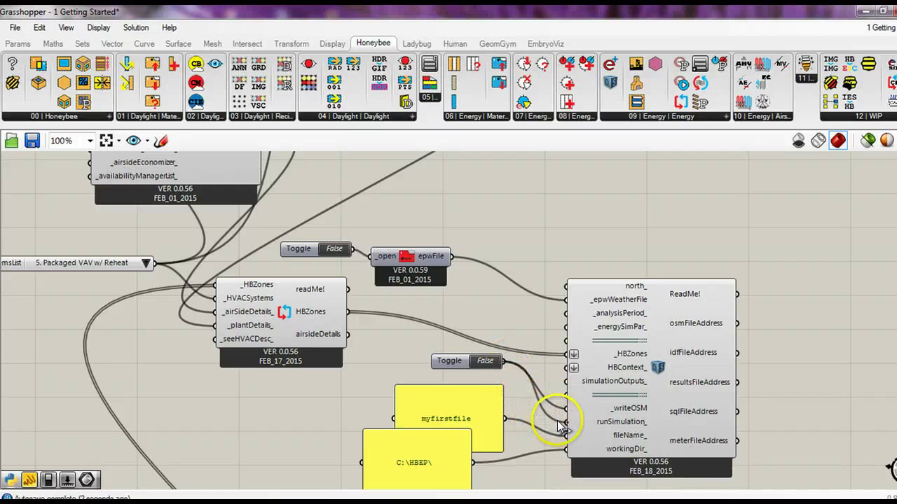
{"action": "left_click_drag", "start_coordinate": [561, 425], "coordinate": [565, 422]}
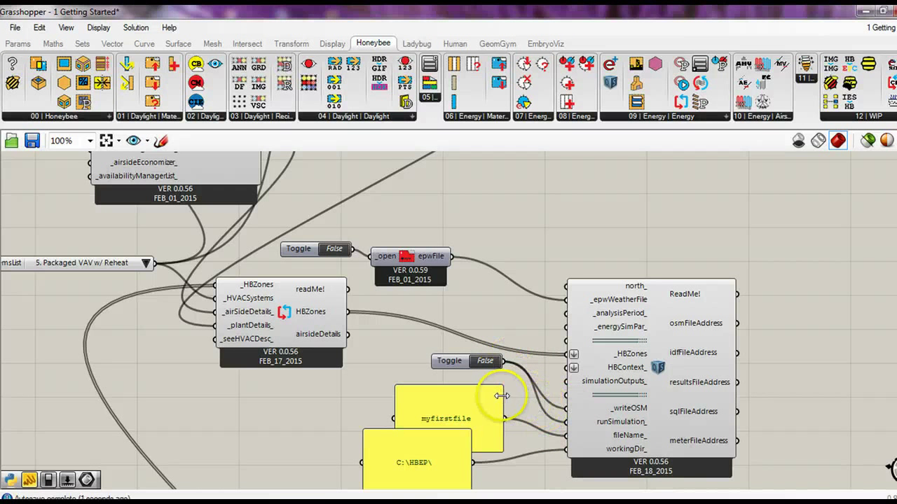
Load the Sacramento EPW weather file and disconnect the toggle from runSimulation_.
{"action": "double_click", "coordinate": [339, 254]}
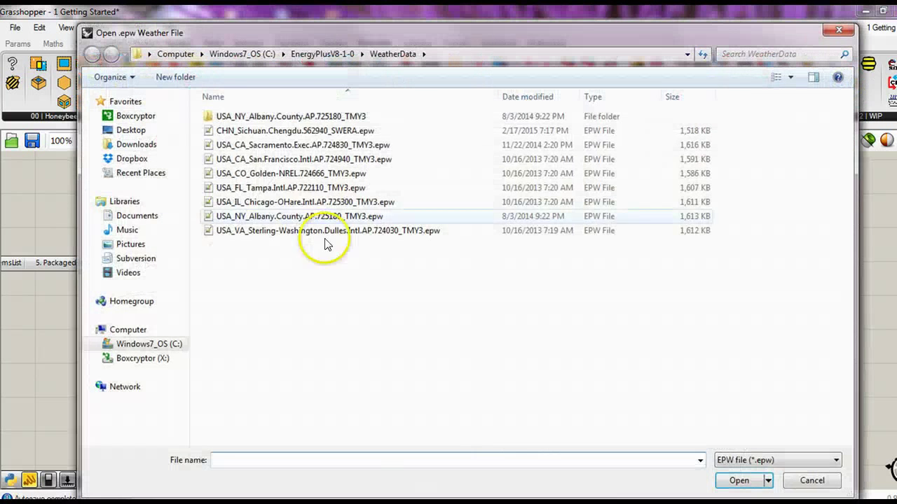
{"action": "left_click", "coordinate": [287, 145]}
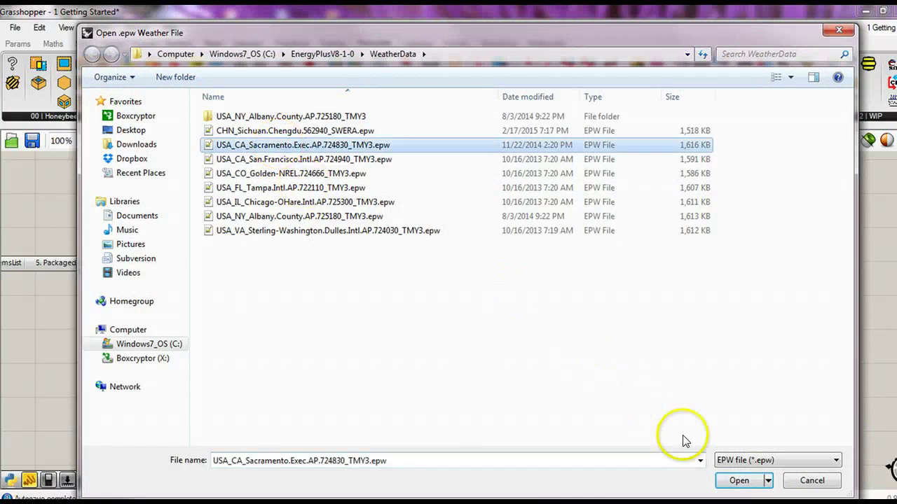
{"action": "left_click", "coordinate": [739, 480]}
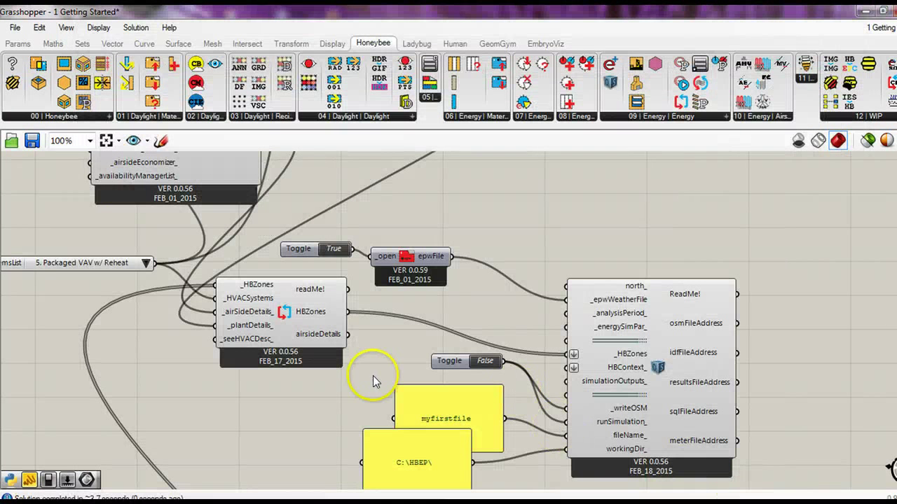
{"action": "right_click", "coordinate": [604, 422]}
{"action": "mouse_move", "coordinate": [650, 196]}
{"action": "left_click", "coordinate": [796, 203]}
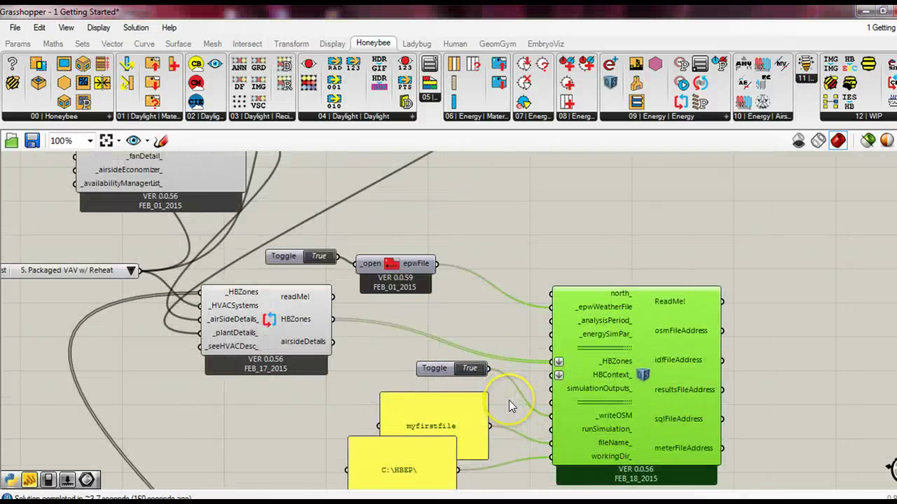
Switch the write toggle to False and back to True to regenerate the OpenStudio model.
{"action": "double_click", "coordinate": [471, 369]}
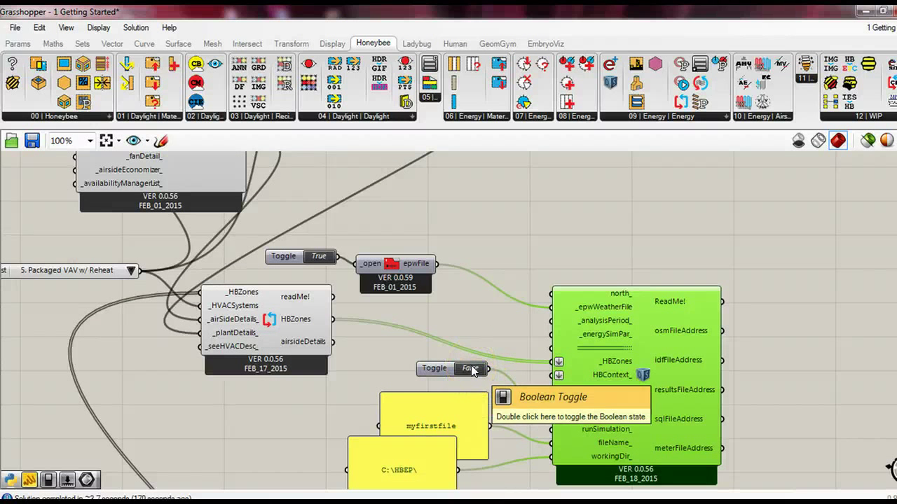
{"action": "double_click", "coordinate": [472, 367]}
{"action": "scroll", "coordinate": [738, 427], "scroll_direction": "up", "scroll_amount": 3}
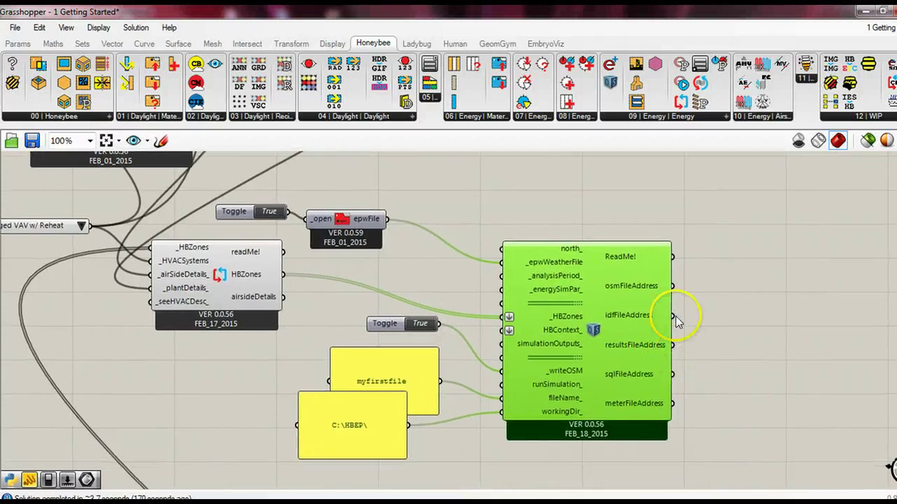
Add a Panel displaying the simulation component's ReadMe! output.
{"action": "left_click", "coordinate": [804, 315]}
{"action": "double_click", "coordinate": [803, 315]}
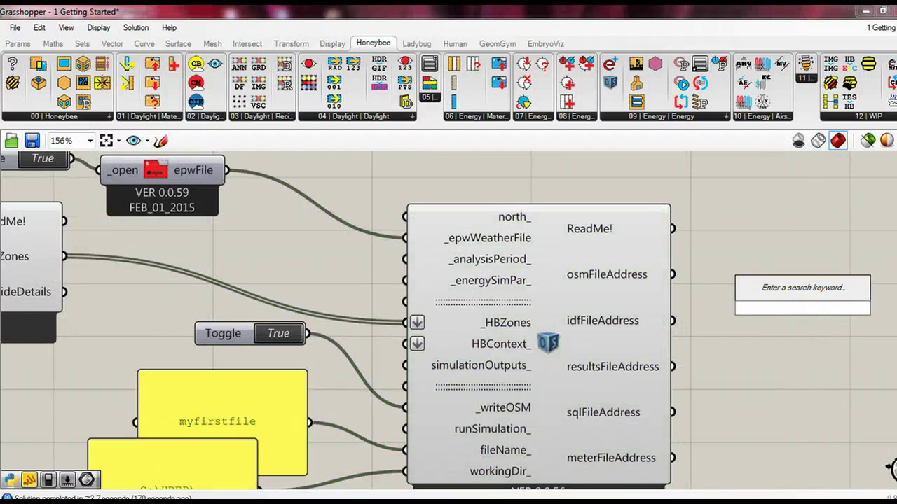
{"action": "type", "text": "panel"}
{"action": "key", "text": "Return"}
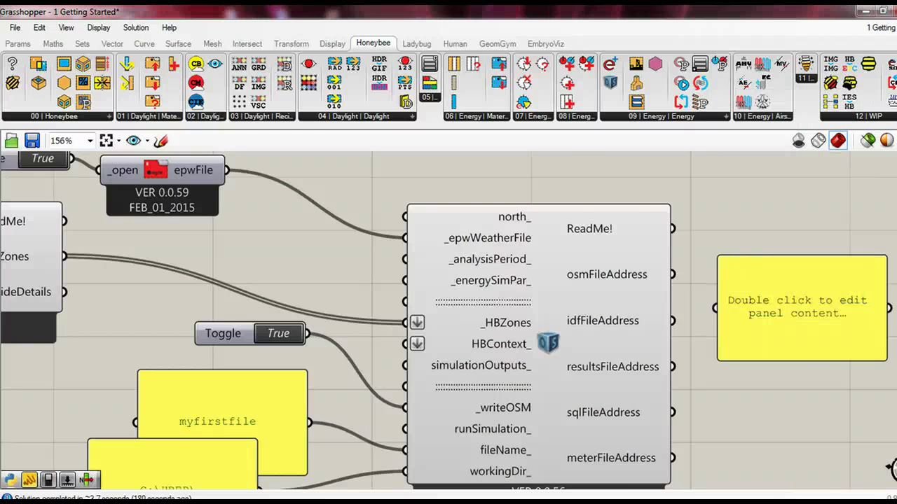
{"action": "left_click_drag", "start_coordinate": [672, 228], "coordinate": [714, 307]}
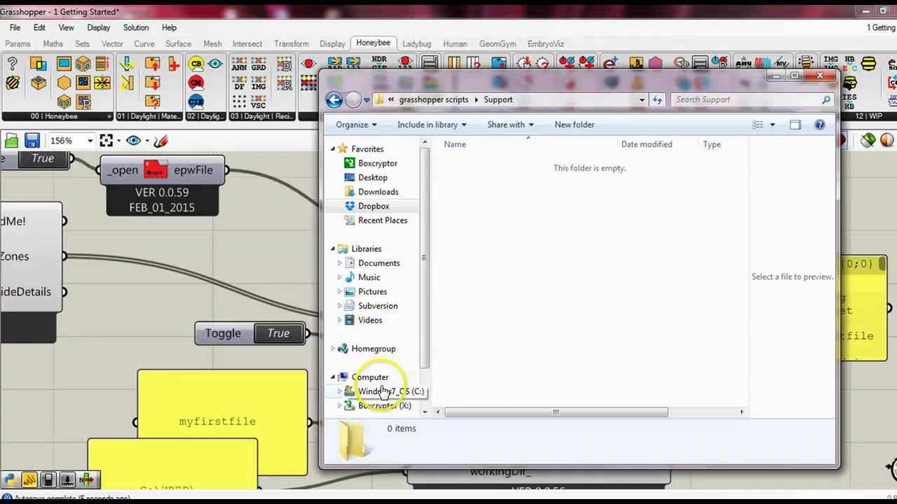
Browse in Explorer to C:\HBEP\myfirstFile\OpenStudio to find myfirstFile.osm.
{"action": "left_click", "coordinate": [385, 392]}
{"action": "left_click", "coordinate": [494, 339]}
{"action": "scroll", "coordinate": [494, 339], "scroll_direction": "down", "scroll_amount": 3}
{"action": "scroll", "coordinate": [494, 339], "scroll_direction": "down", "scroll_amount": 2}
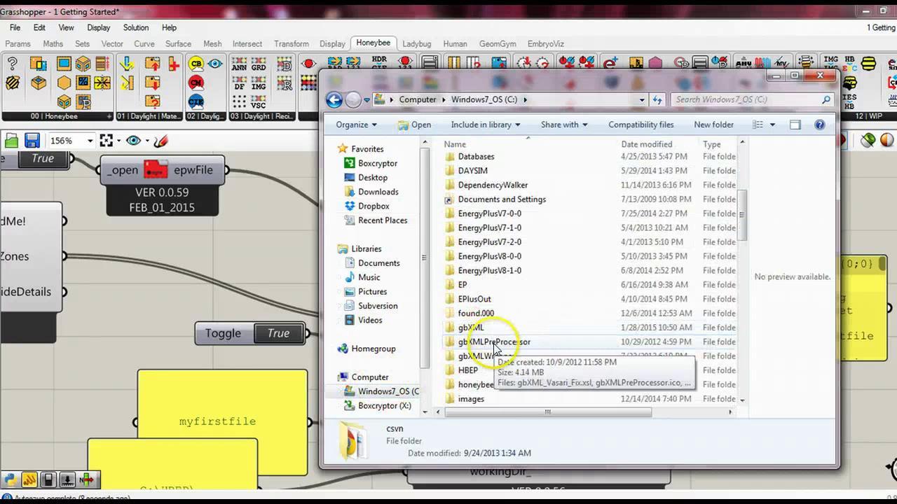
{"action": "scroll", "coordinate": [493, 340], "scroll_direction": "down", "scroll_amount": 1}
{"action": "double_click", "coordinate": [495, 328]}
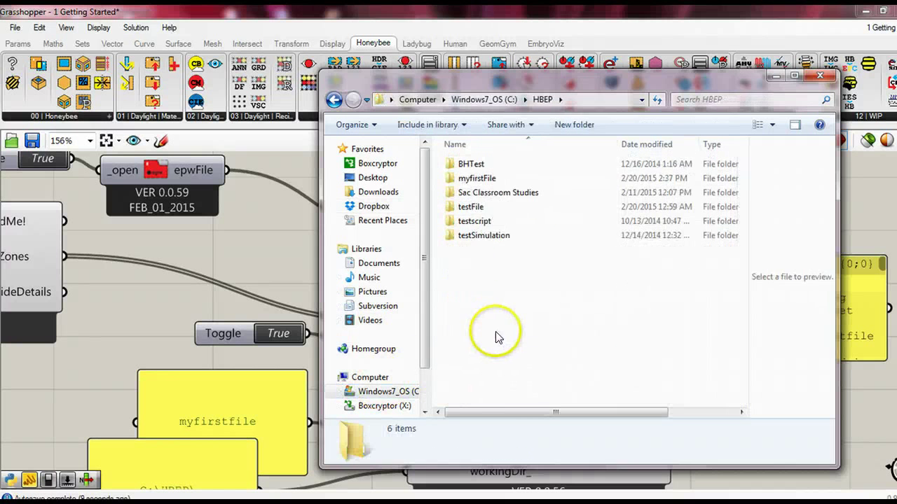
{"action": "left_click", "coordinate": [484, 177]}
{"action": "double_click", "coordinate": [484, 177]}
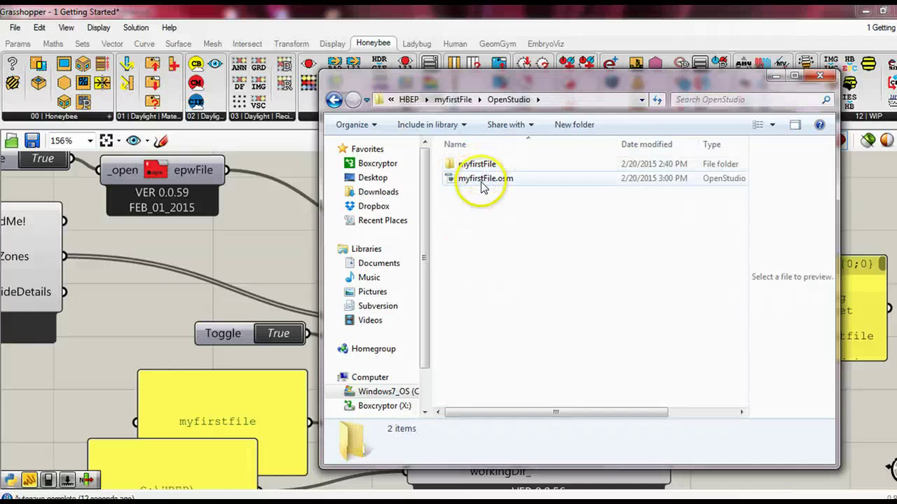
Return to Grasshopper and wire the True toggle into runSimulation_ to launch the simulation.
{"action": "key", "text": "alt+Tab"}
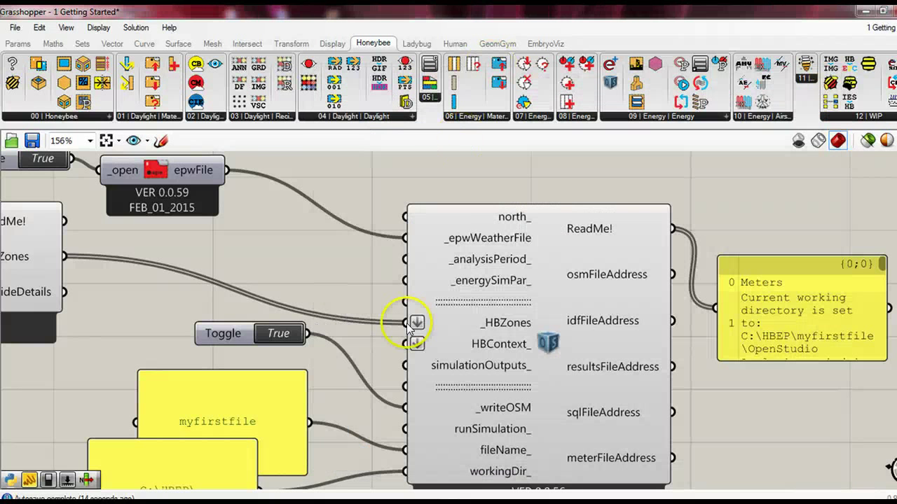
{"action": "left_click_drag", "start_coordinate": [309, 334], "coordinate": [404, 428]}
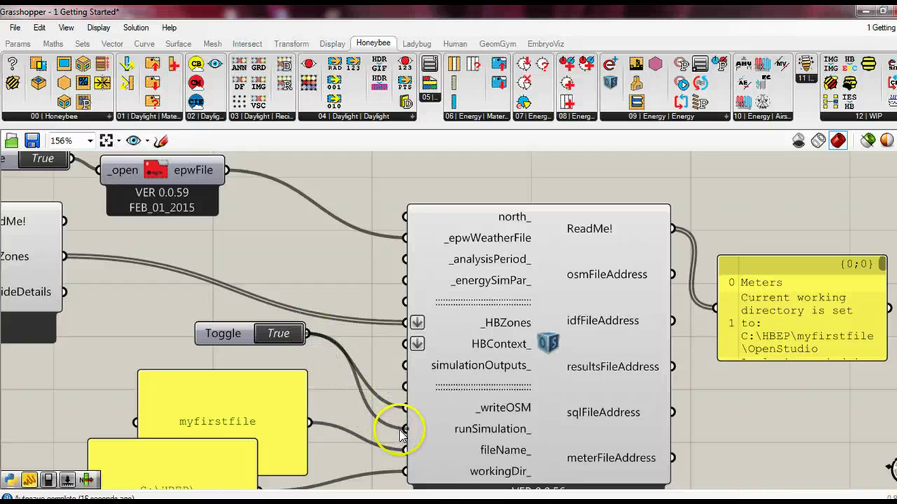